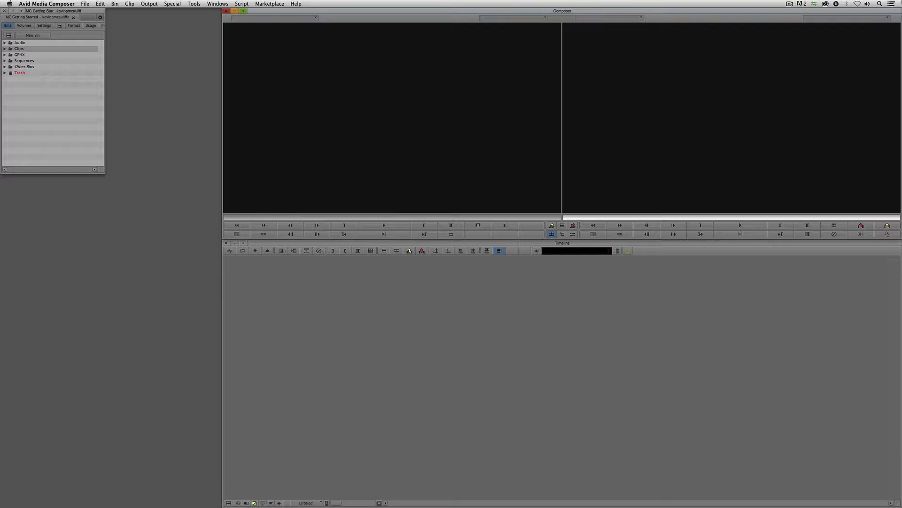
Step: Open the Imported Clips bin from the Clips folder and place its window beside the project window
click(5, 49)
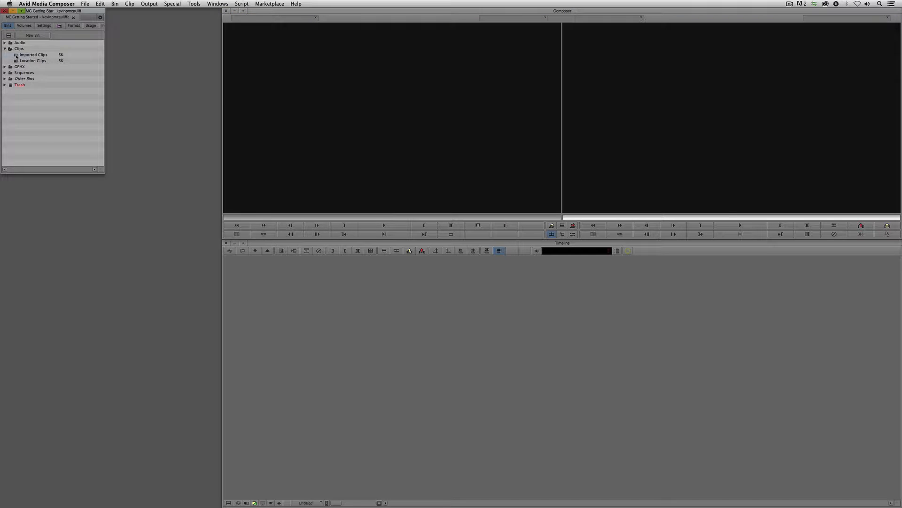
double_click(16, 55)
drag(260, 35, 165, 91)
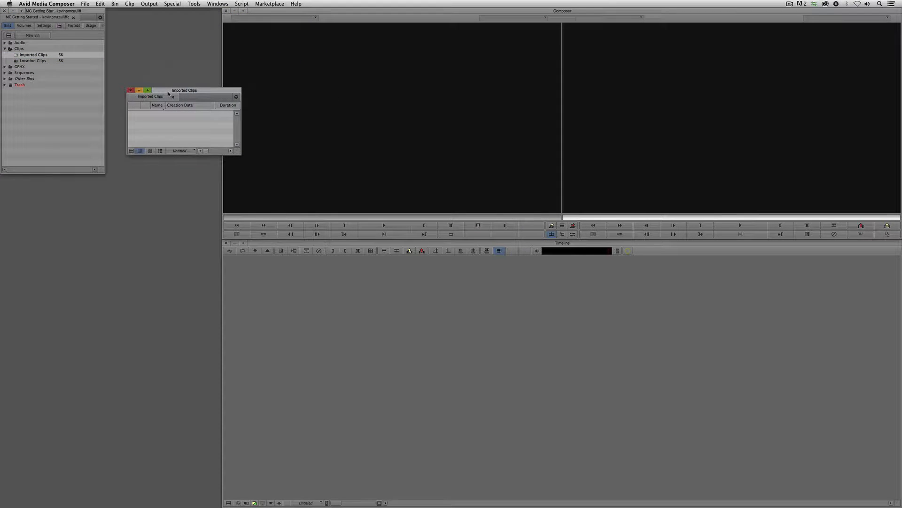
Step: Start an import into the Imported Clips bin and select 000381_VTXHD.mov in the Boxing folder under Footage
right_click(169, 119)
click(215, 181)
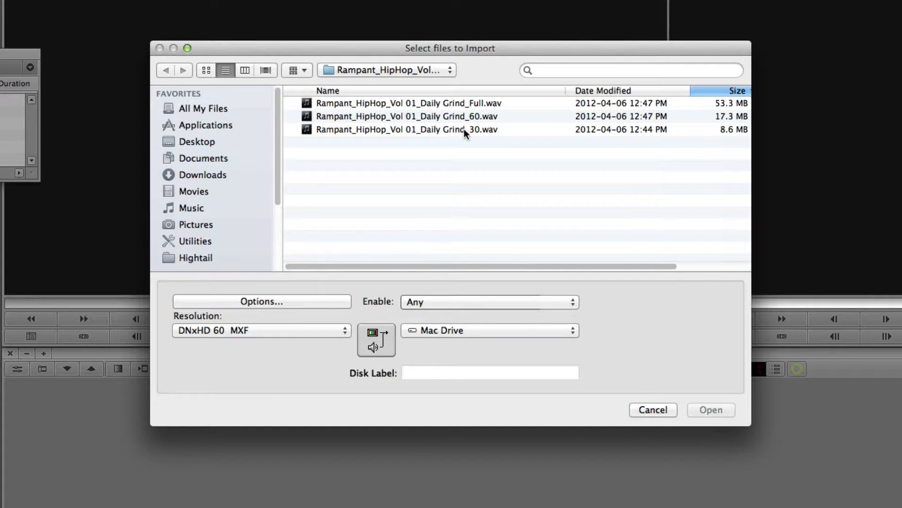
click(401, 70)
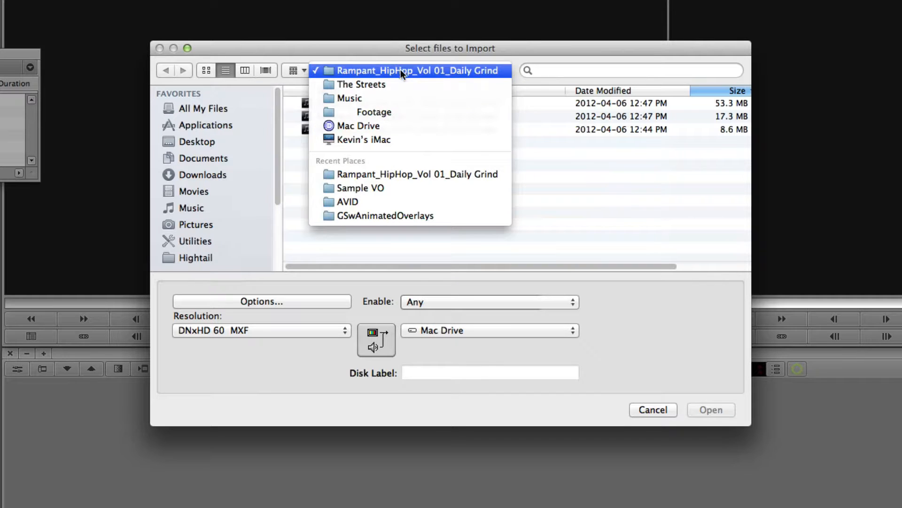
click(395, 113)
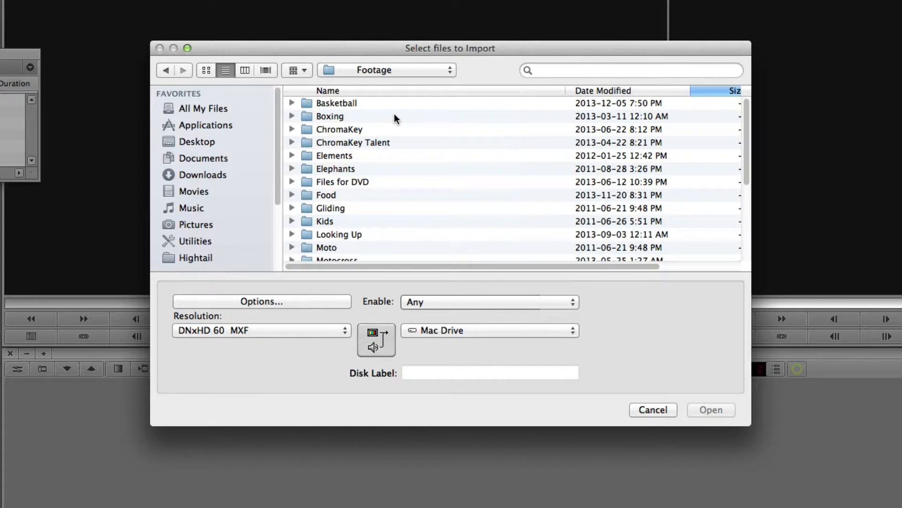
double_click(382, 117)
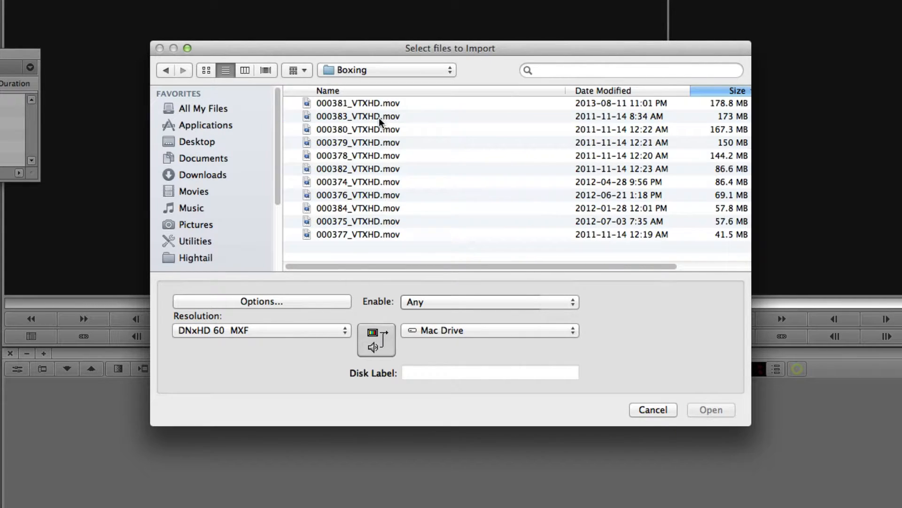
click(356, 103)
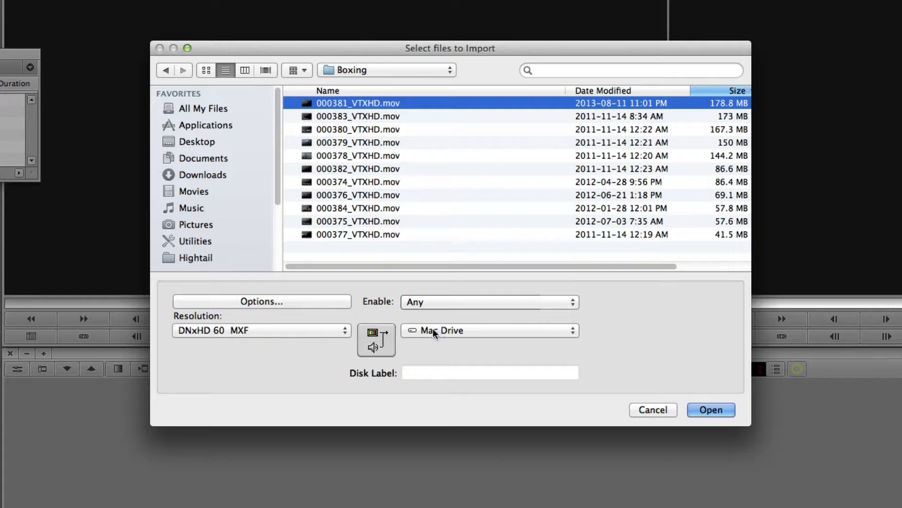
Step: Try separate target drives for video and audio, return to a single drive, and review the importable file types
click(391, 338)
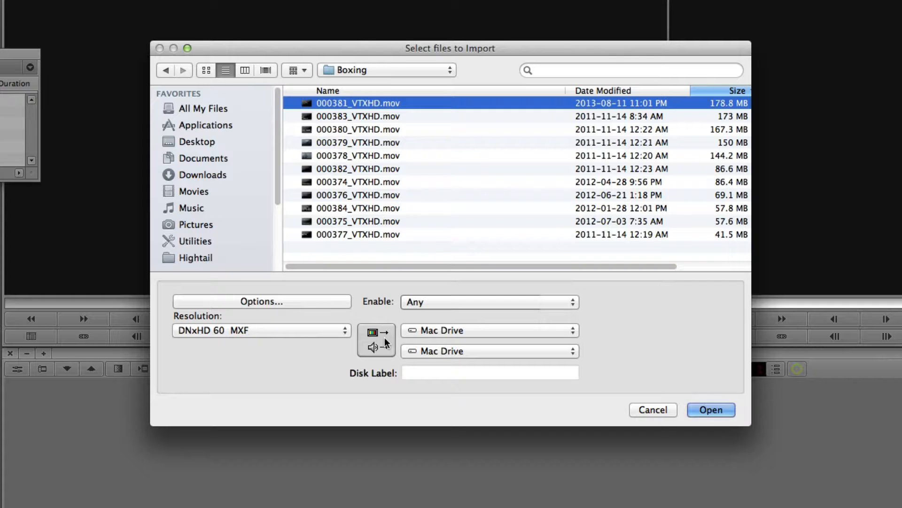
click(385, 341)
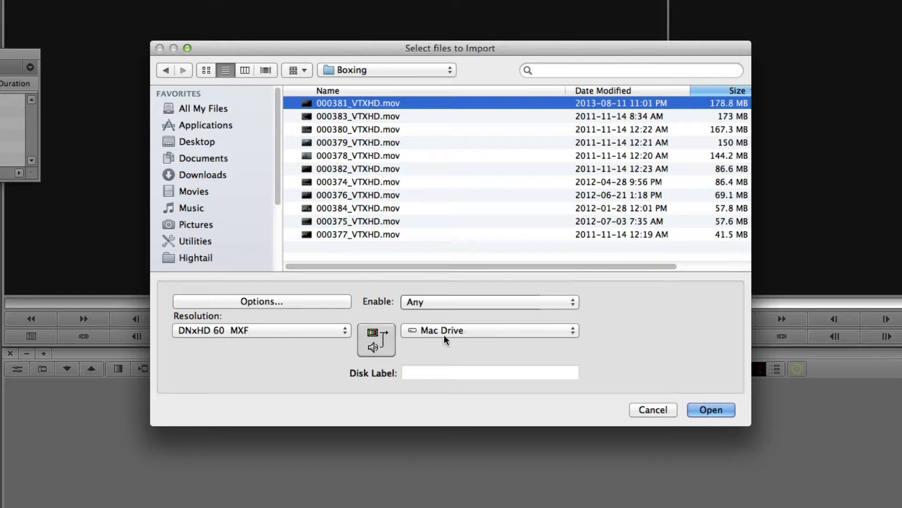
click(510, 306)
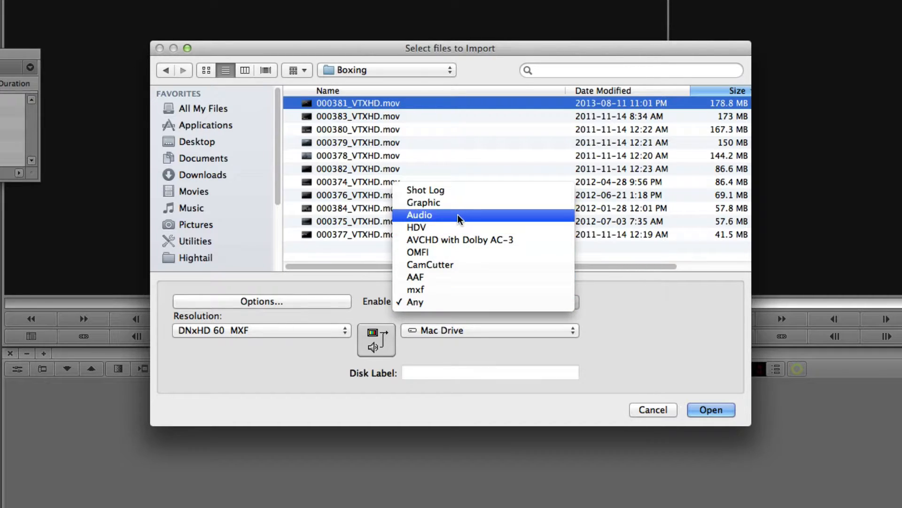
click(634, 362)
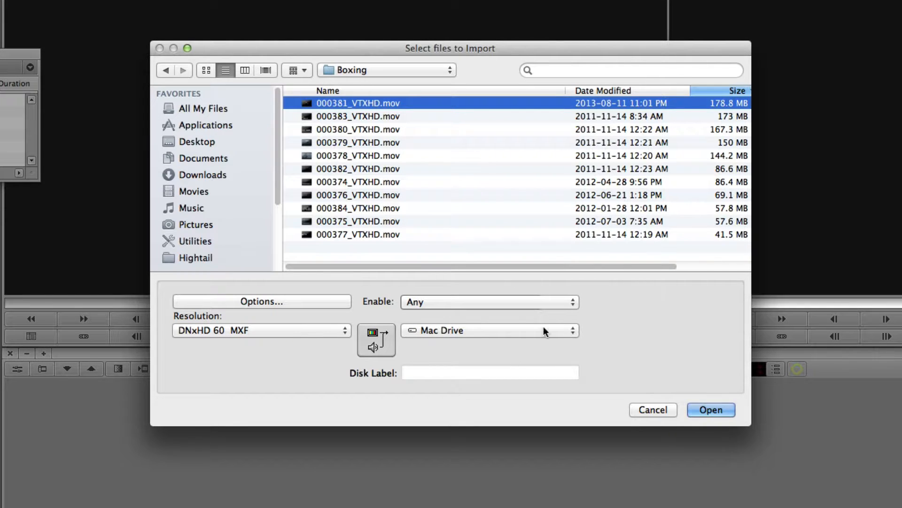
Step: Set the import options to ignore the alpha channel
click(272, 300)
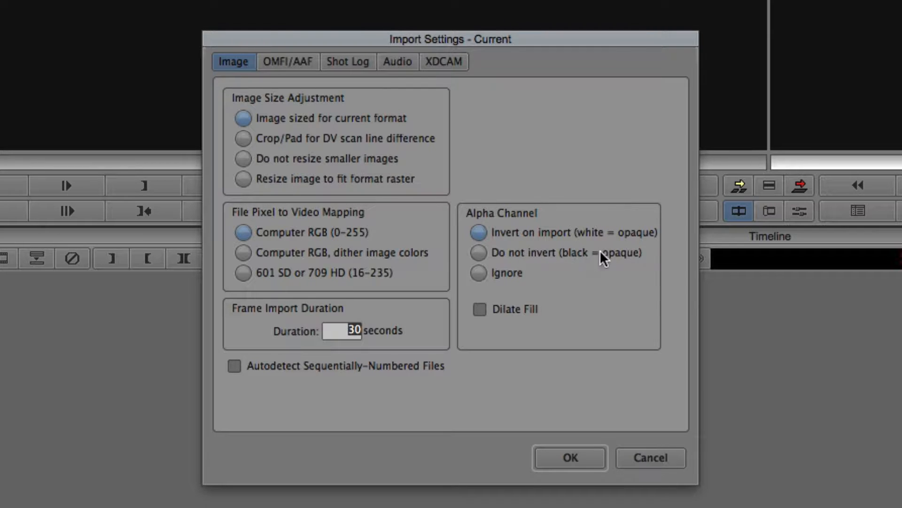
click(478, 272)
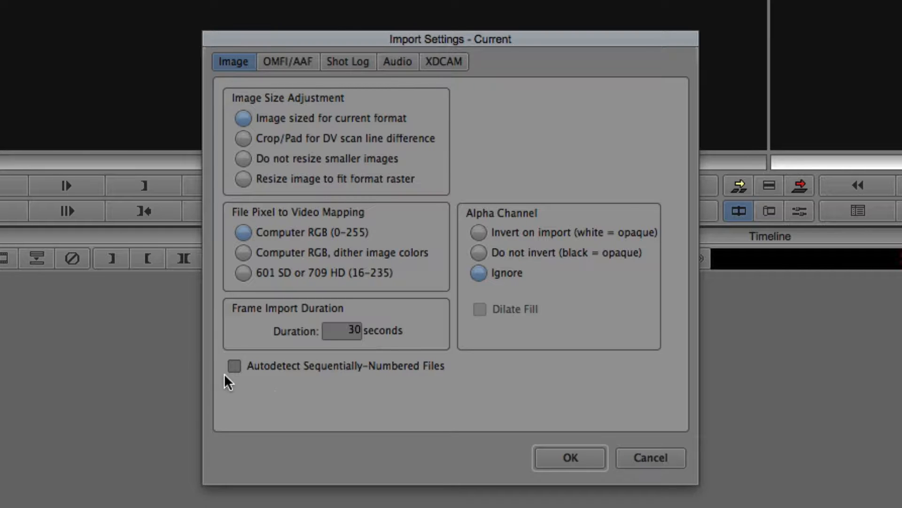
click(545, 450)
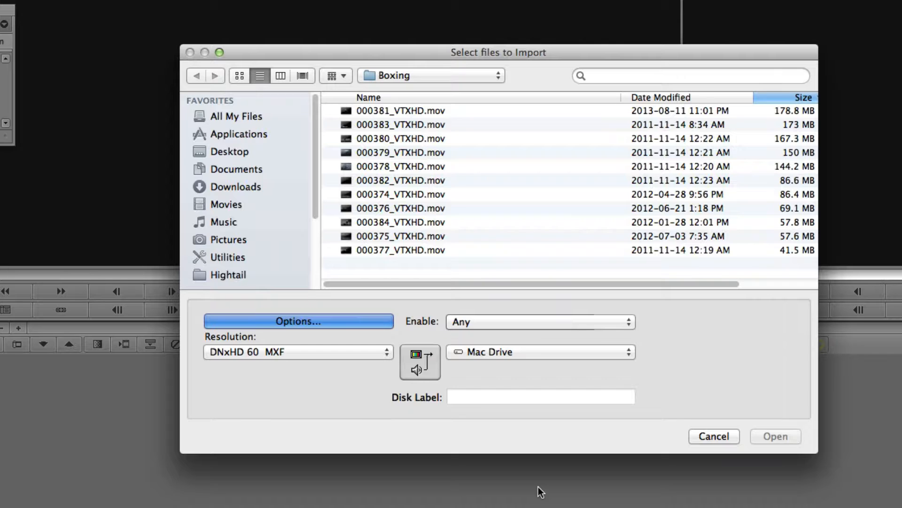
Step: Import 000381_VTXHD.mov into the bin at DNxHD 60 MXF resolution on the Mac Drive
click(263, 352)
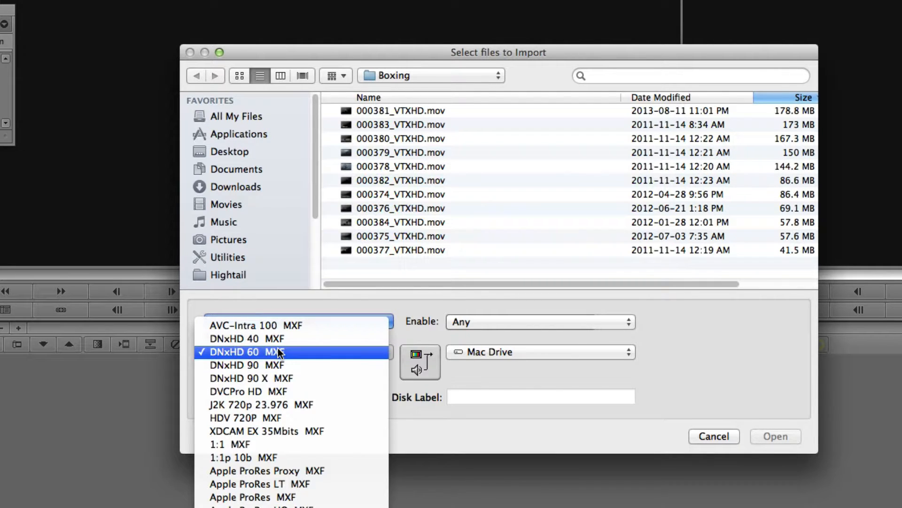
click(278, 352)
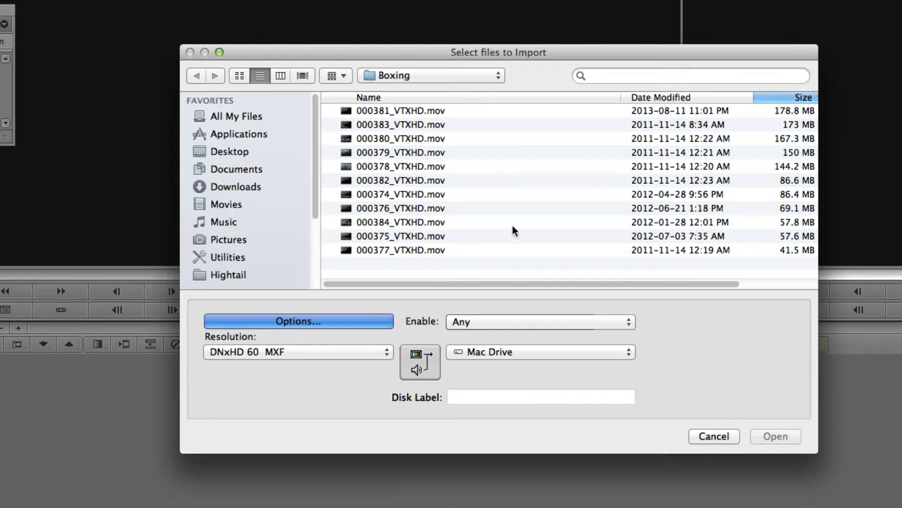
click(414, 111)
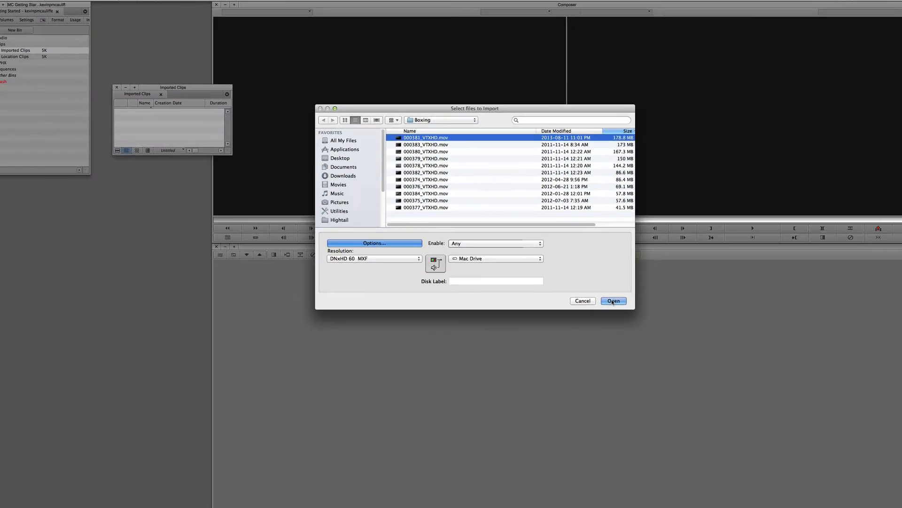
click(775, 436)
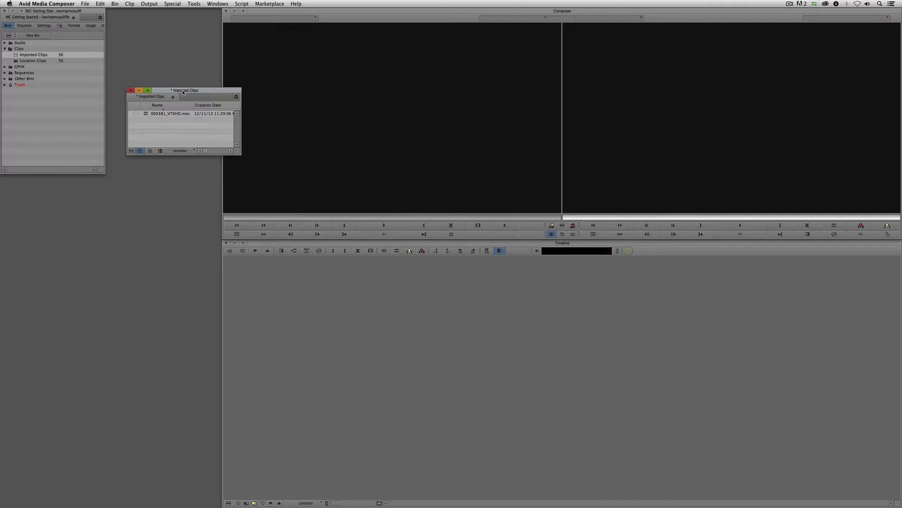
Step: Reposition the Imported Clips bin, play the imported boxing clip in the source monitor, and clear the monitor
drag(182, 92, 109, 228)
double_click(71, 250)
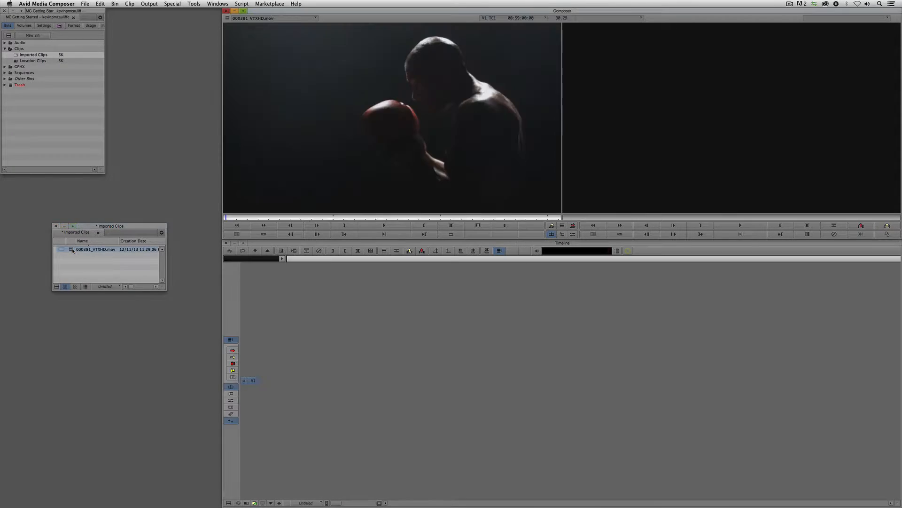
click(384, 225)
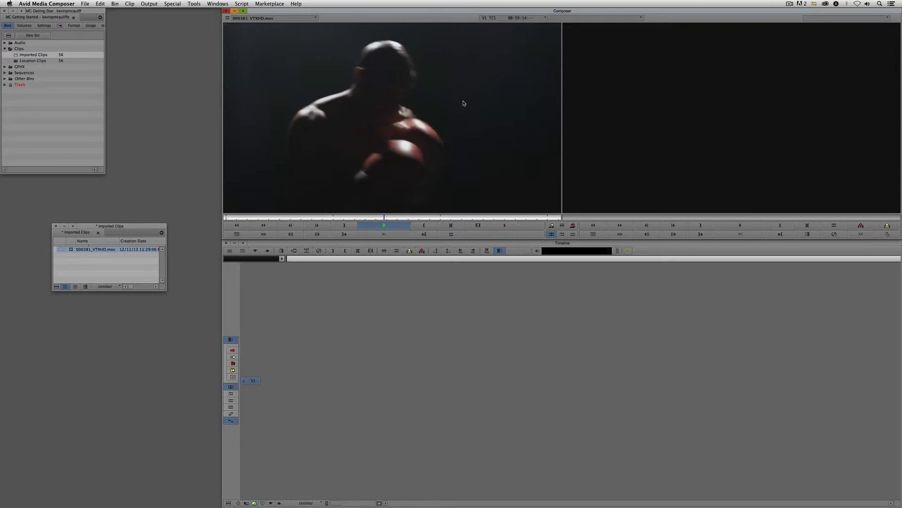
key(space)
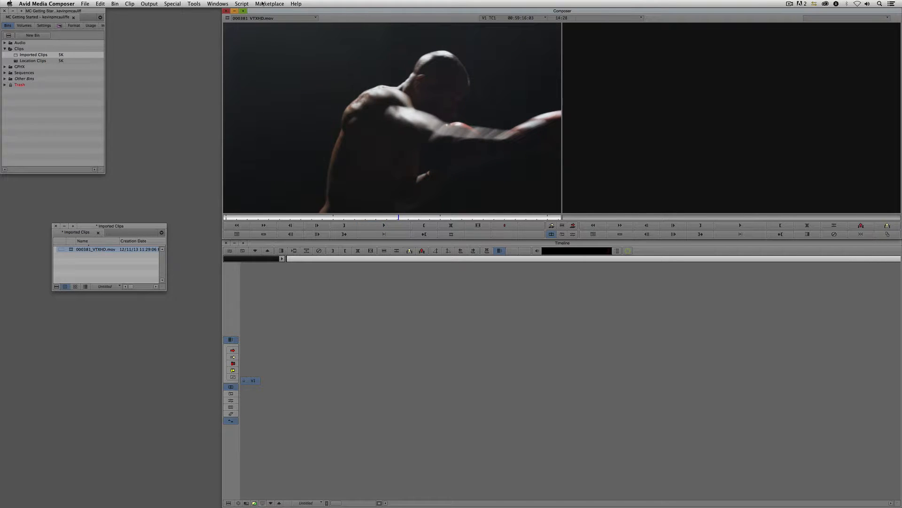
click(258, 19)
click(258, 26)
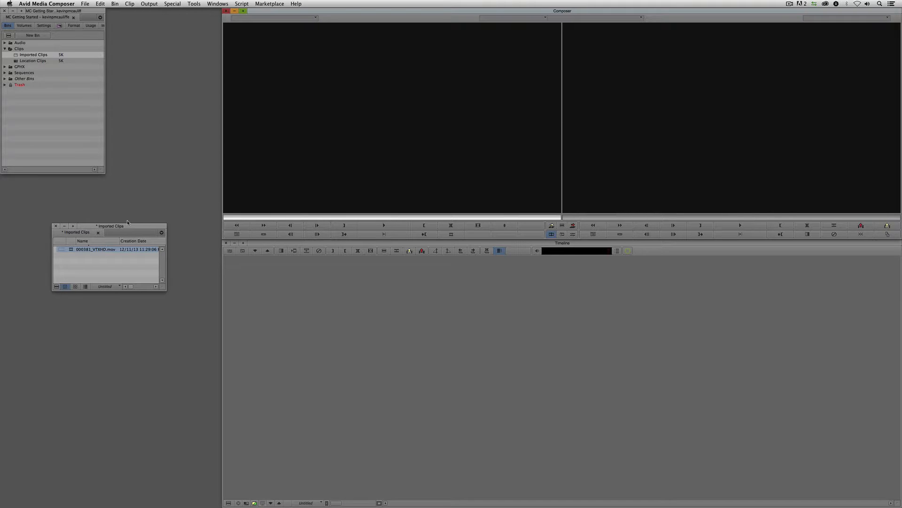
Step: AMA link Elephants-1.mov from the Elephants folder under Footage into the Imported Clips bin, using the Autodetect AMA Plug-in
drag(119, 227, 148, 196)
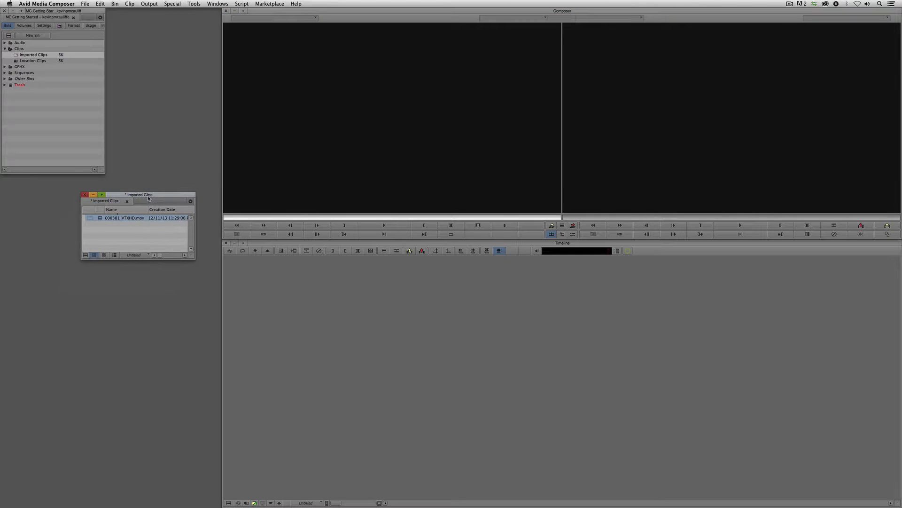
right_click(135, 235)
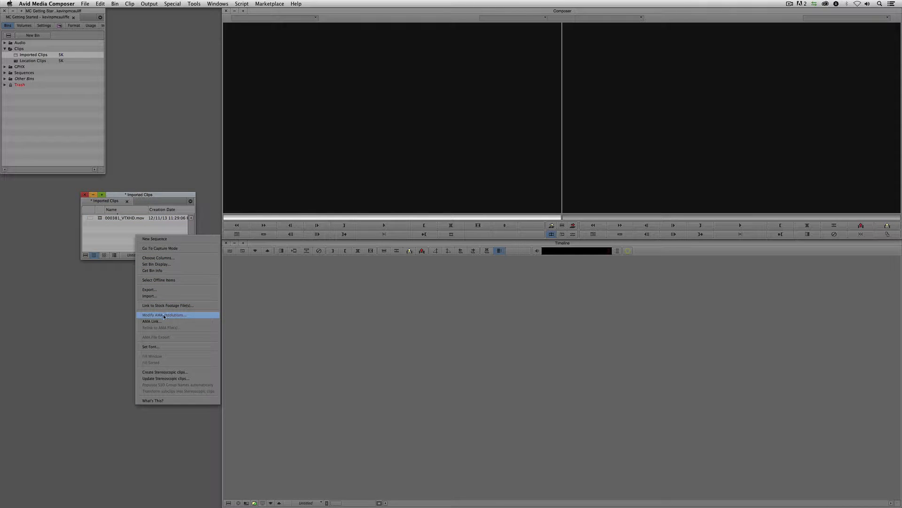
click(161, 322)
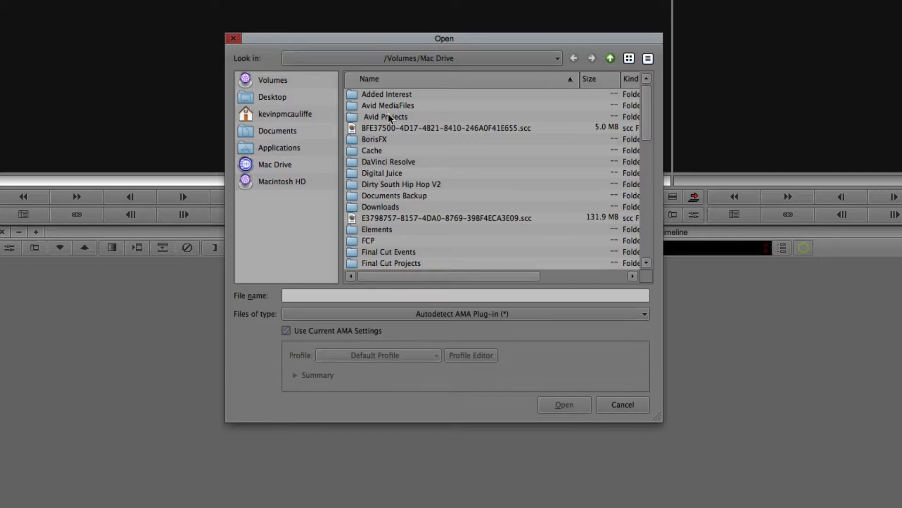
click(648, 133)
scroll(648, 134, down, 2)
double_click(396, 235)
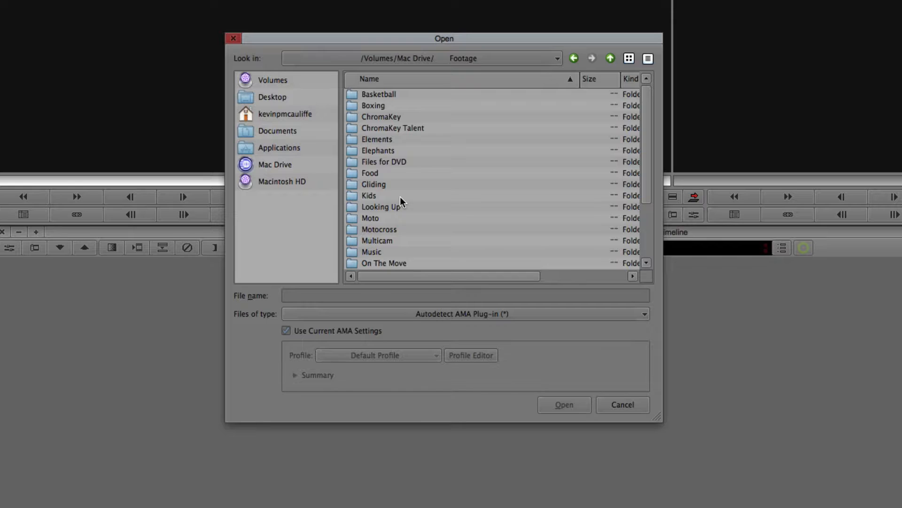
double_click(399, 149)
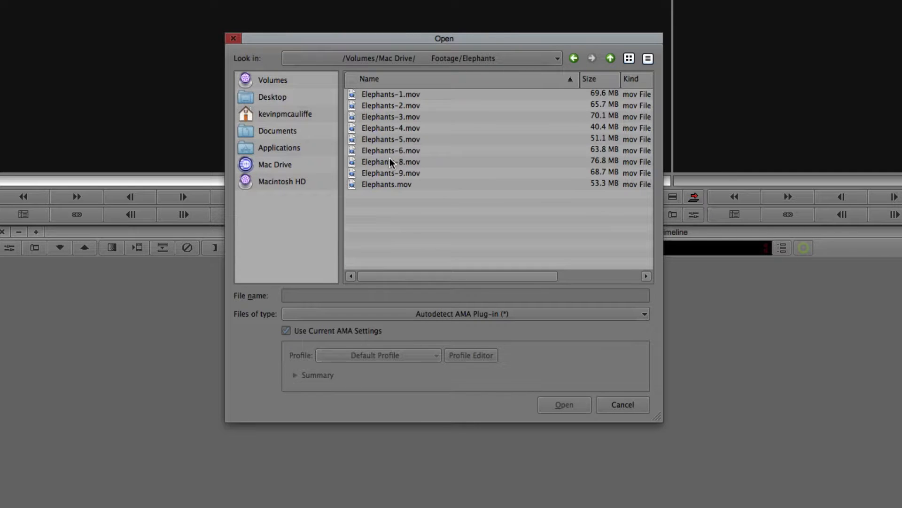
click(398, 94)
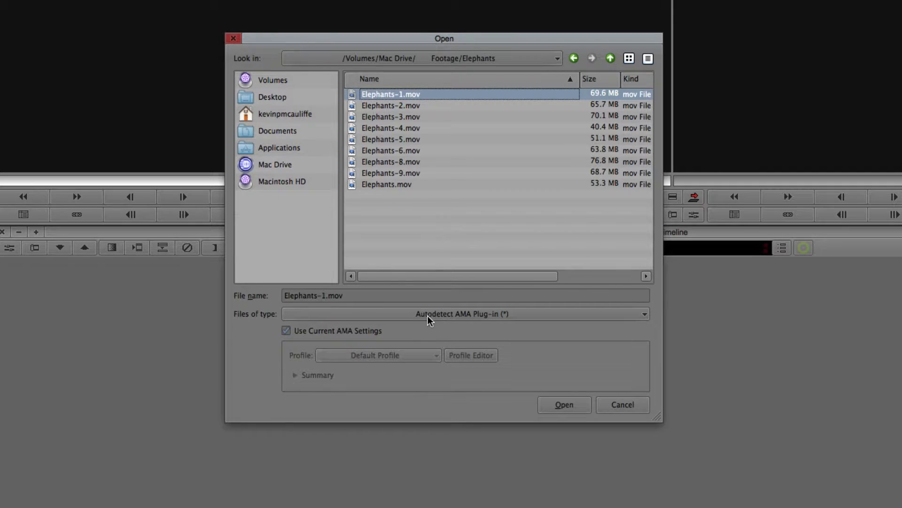
click(564, 403)
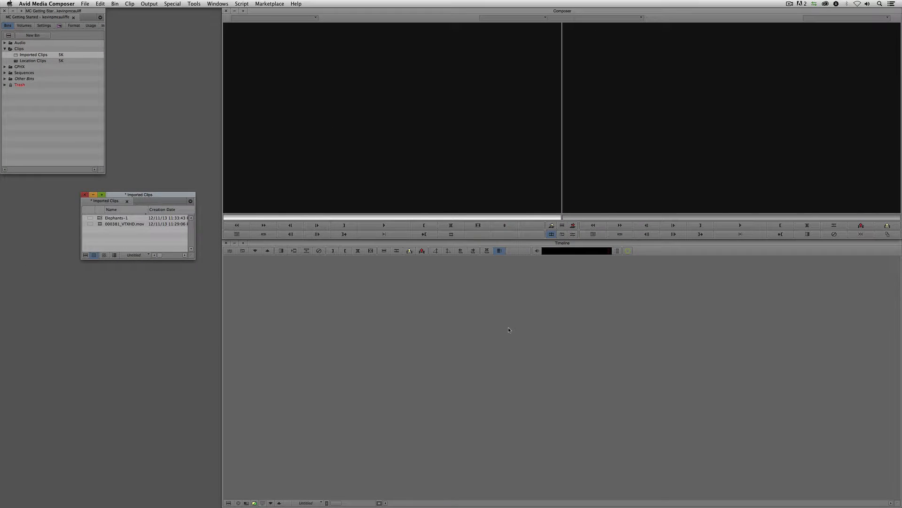
Step: Load the linked Elephants-1 clip into the source monitor and play part of it
drag(100, 218, 286, 195)
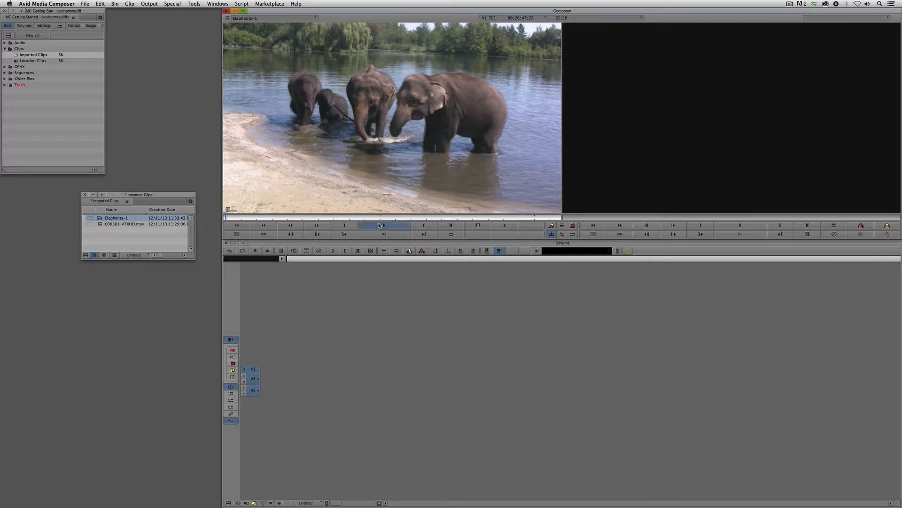
click(380, 226)
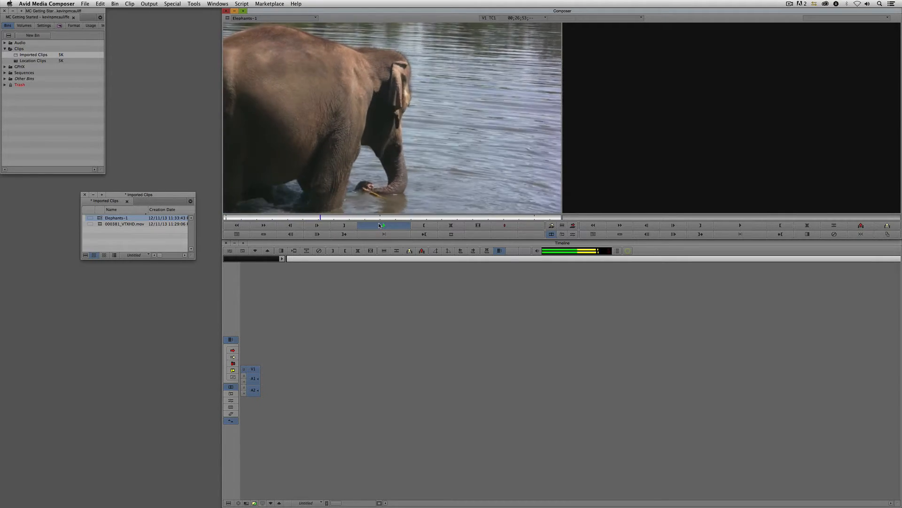
click(379, 225)
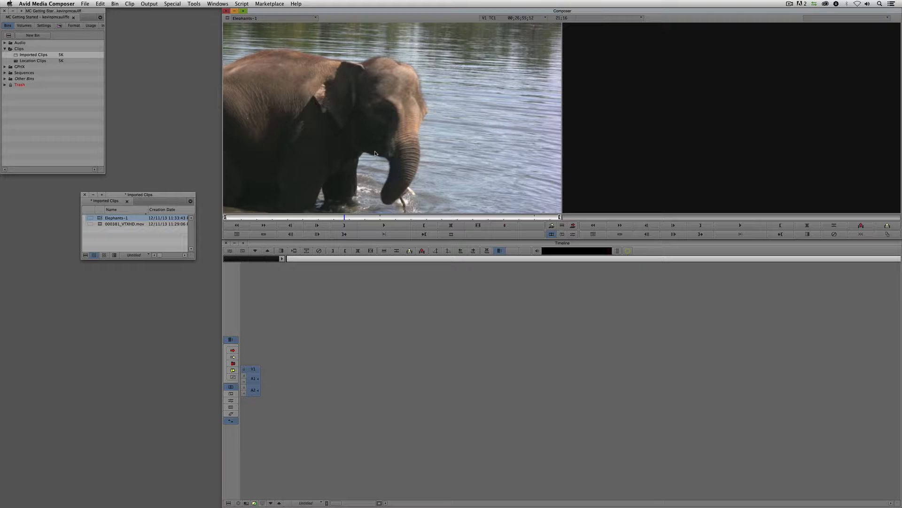
Step: Splice the whole Elephants-1 clip into a new sequence and open its FrameFlex parameters in the Effect Editor
key(v)
click(479, 384)
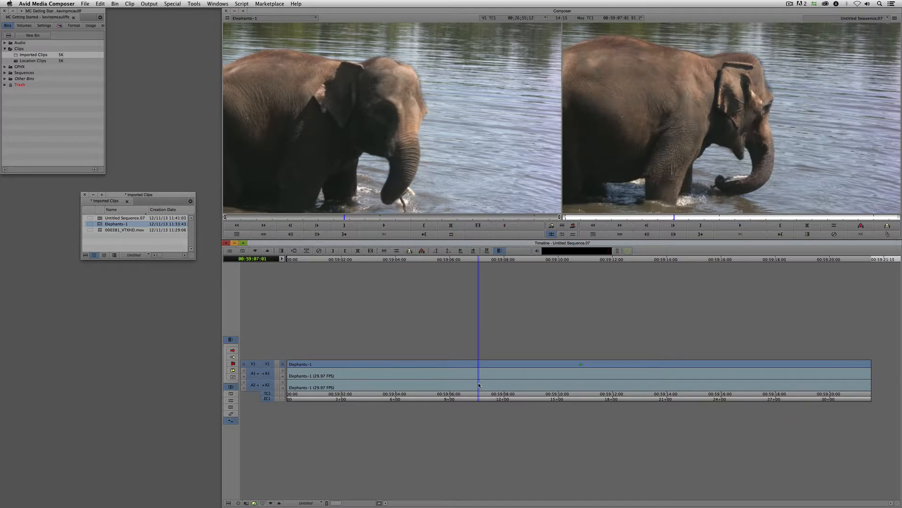
click(482, 365)
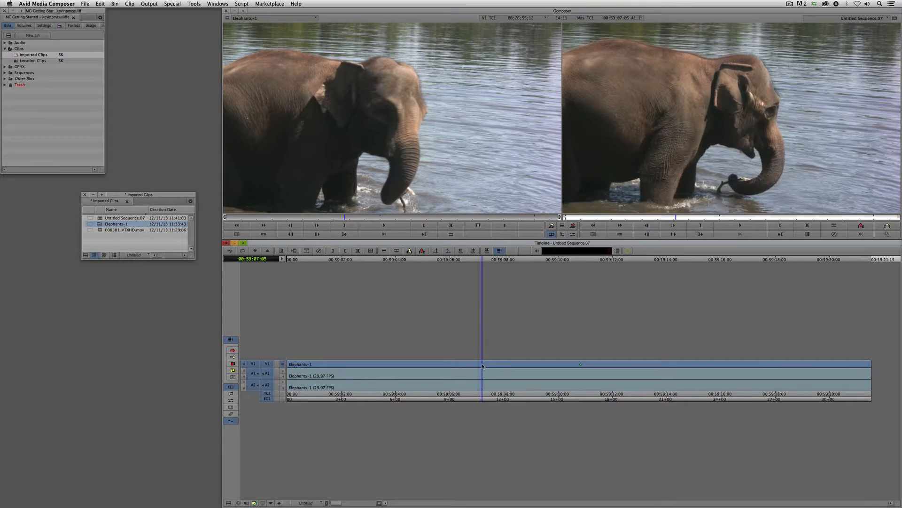
click(233, 402)
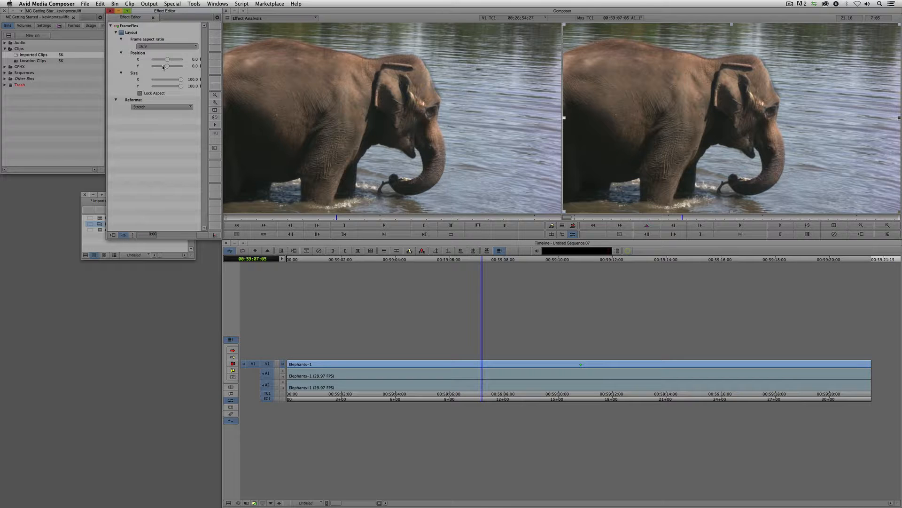
Step: Close the Effect Editor and open the Source Settings of the linked Elephants-1 clip from the Imported Clips bin
drag(141, 14, 102, 187)
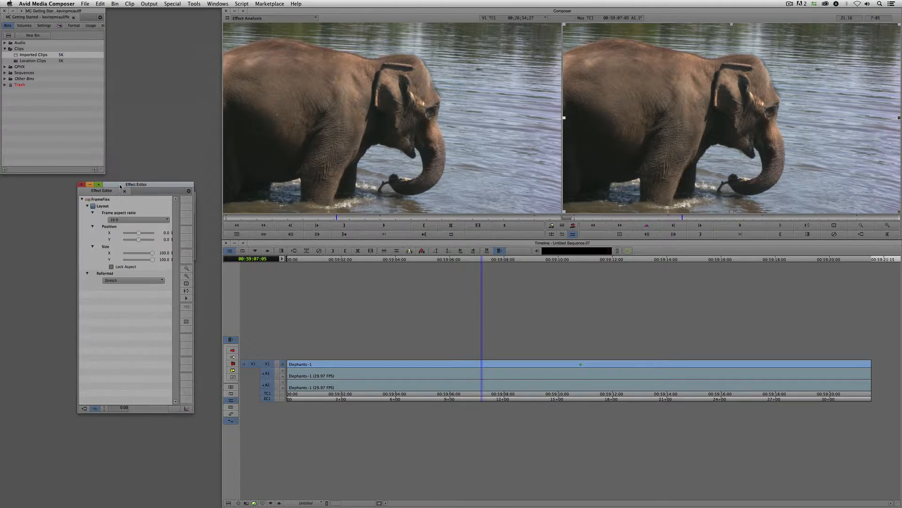
click(83, 185)
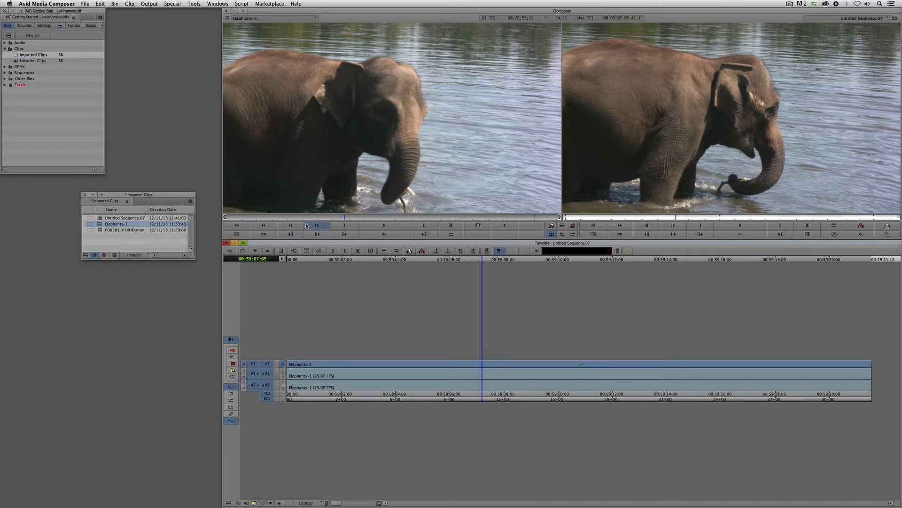
click(122, 201)
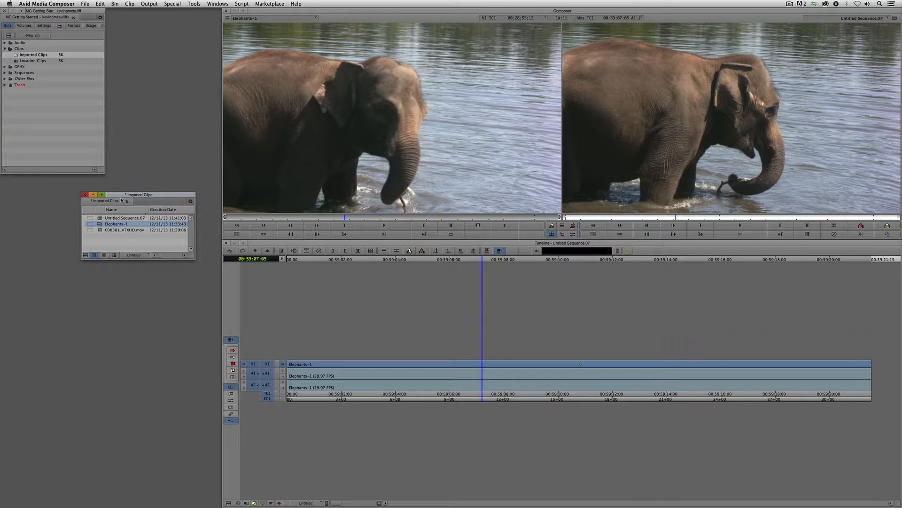
right_click(100, 225)
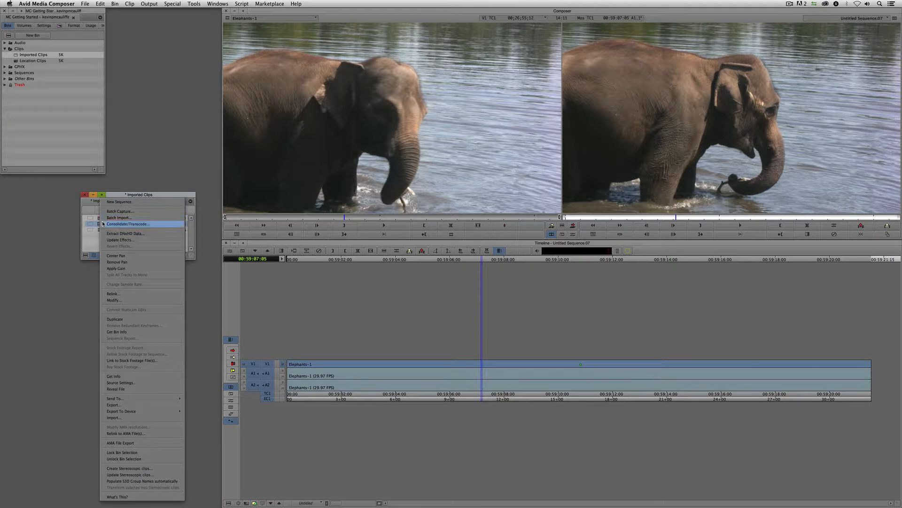
click(149, 382)
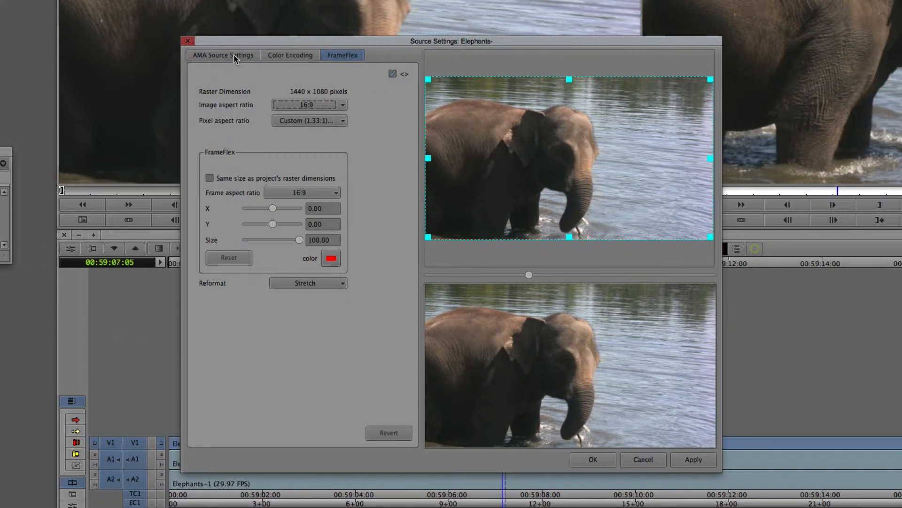
Step: Examine the AMA source settings, color encoding and FrameFlex options in the Elephants-1 clip's source settings
click(325, 139)
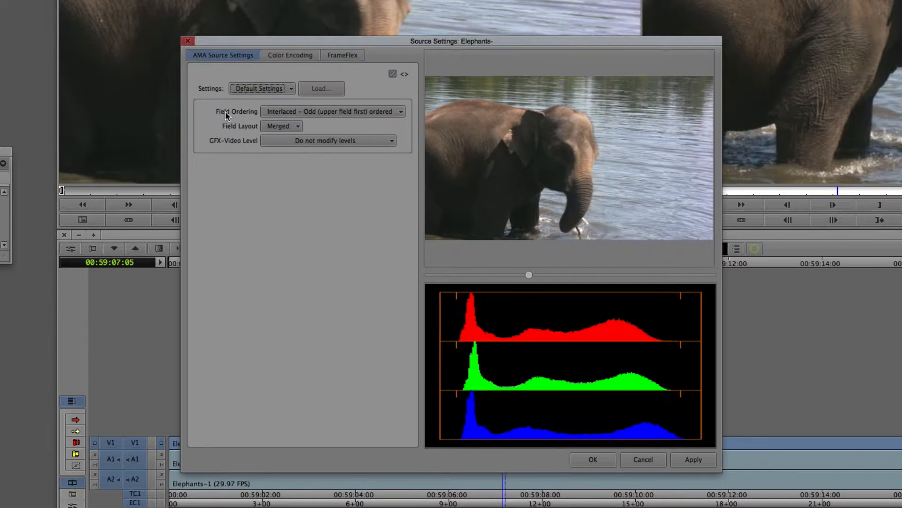
click(277, 56)
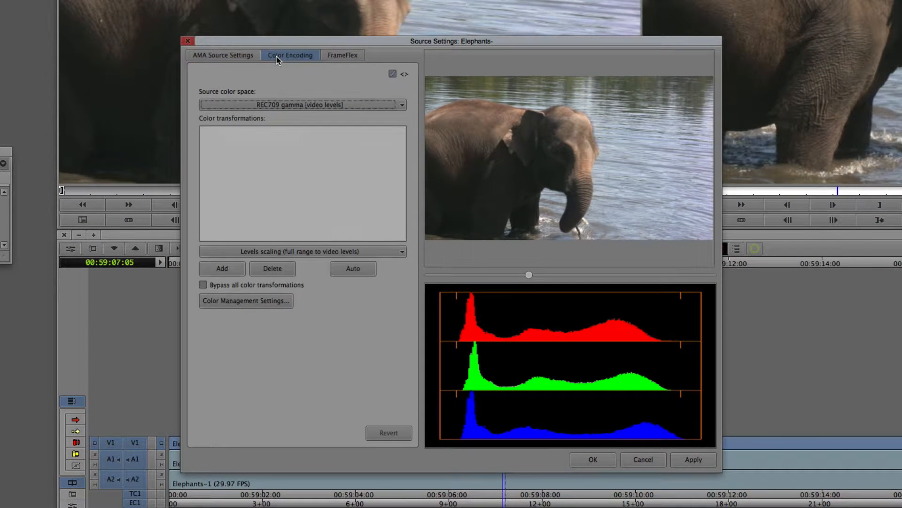
click(356, 57)
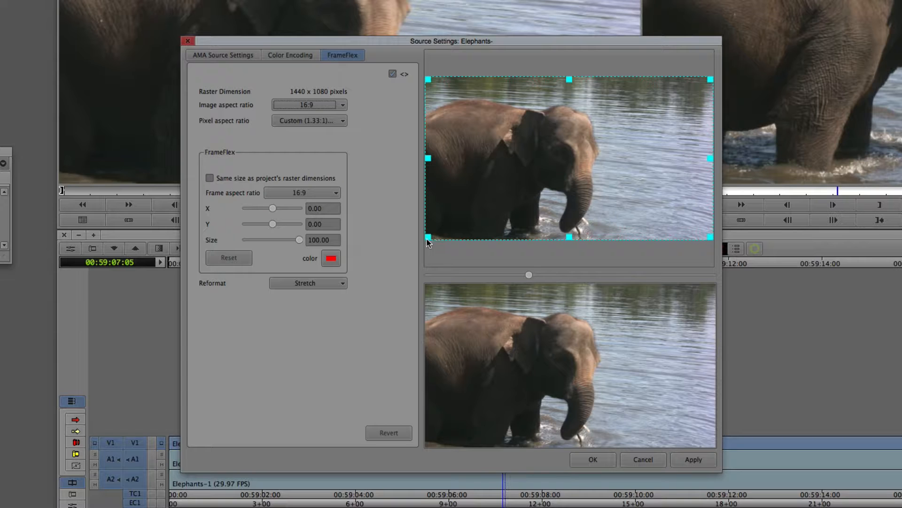
Step: Reframe the source clip around the elephant's head with FrameFlex at size about 63, X -2.3 and Y 6.6, and apply the settings
drag(428, 237, 531, 203)
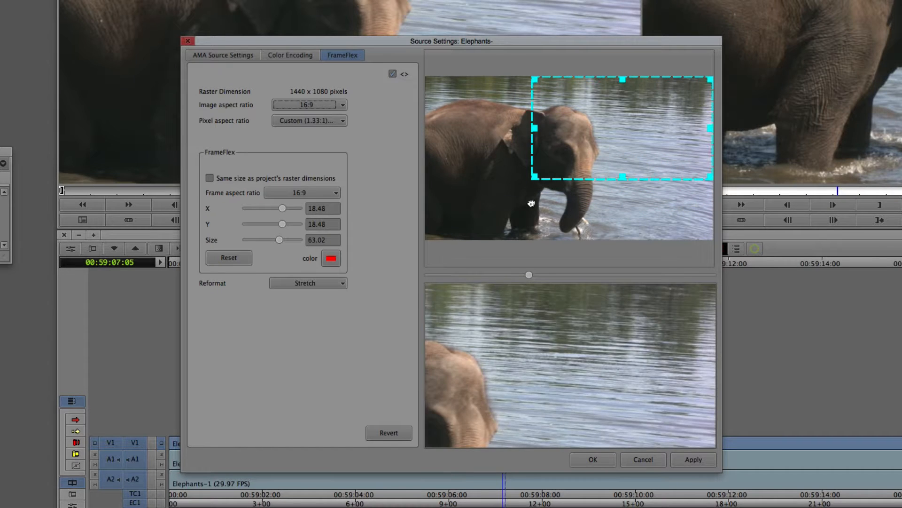
drag(583, 146, 509, 173)
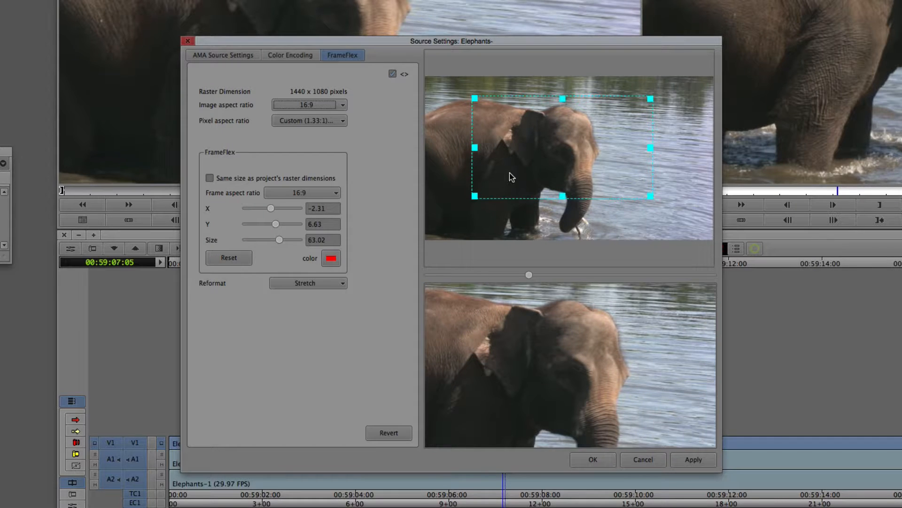
click(685, 463)
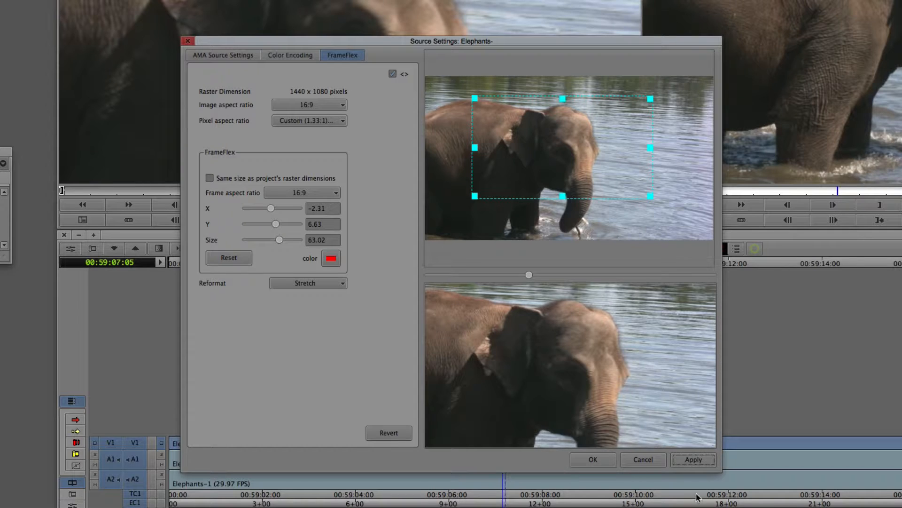
click(611, 464)
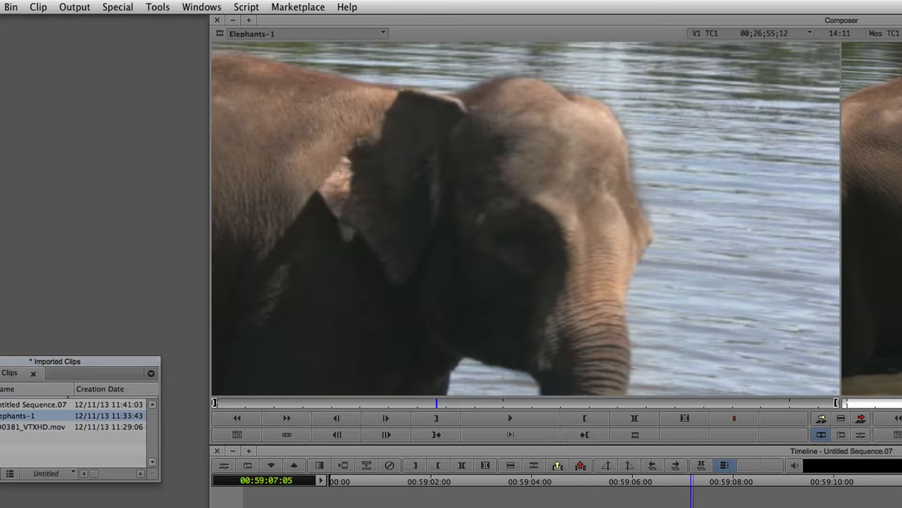
Step: Scrub through the sequence and the Elephants-1 source clip to compare their framing, parking the sequence near its start
click(235, 507)
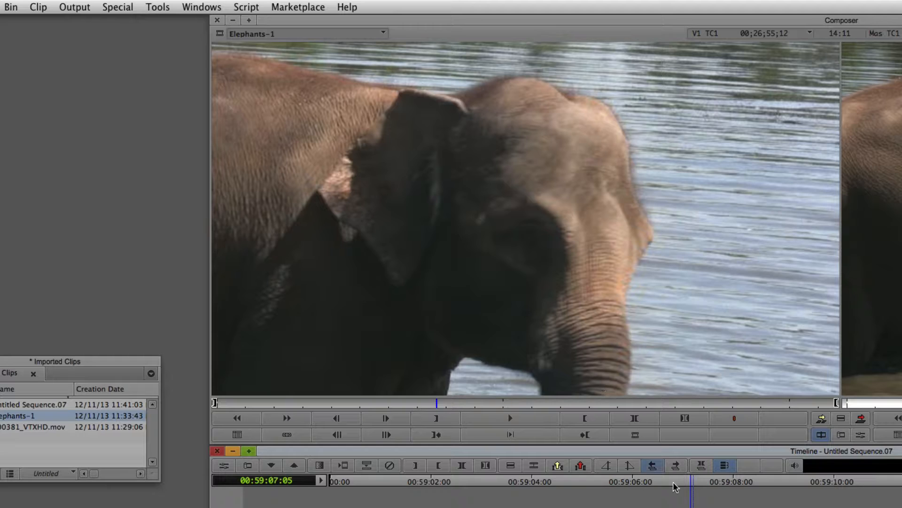
drag(692, 507, 552, 506)
click(511, 285)
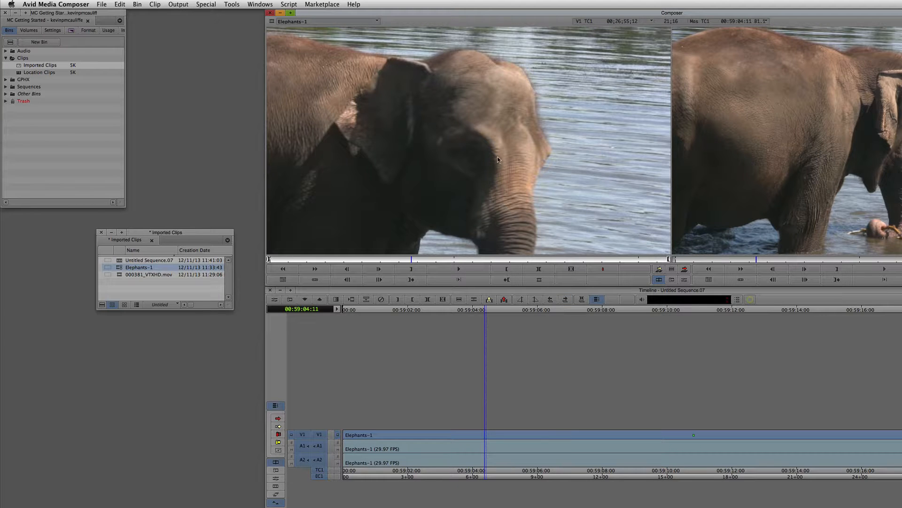
click(431, 461)
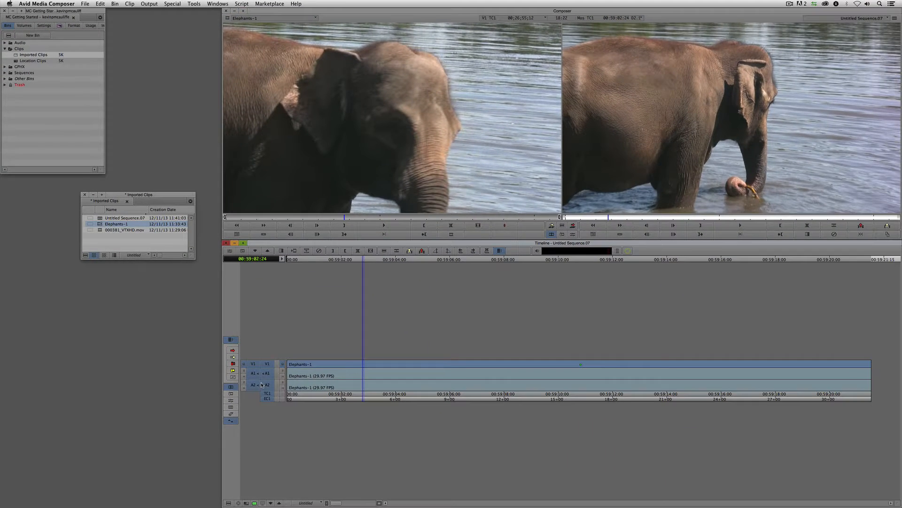
key(End)
click(451, 452)
drag(379, 380, 330, 374)
drag(319, 217, 232, 216)
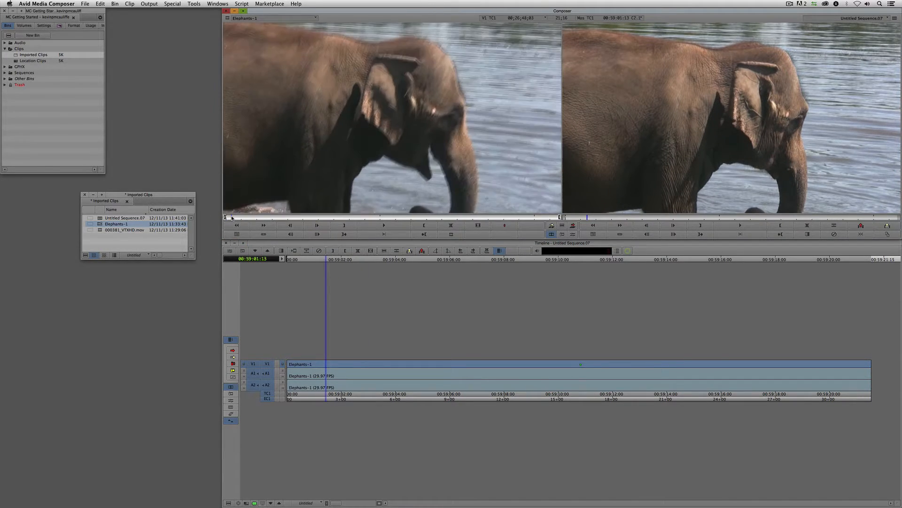
click(311, 384)
mouse_move(310, 383)
mouse_down()
mouse_move(288, 383)
mouse_move(308, 381)
mouse_up()
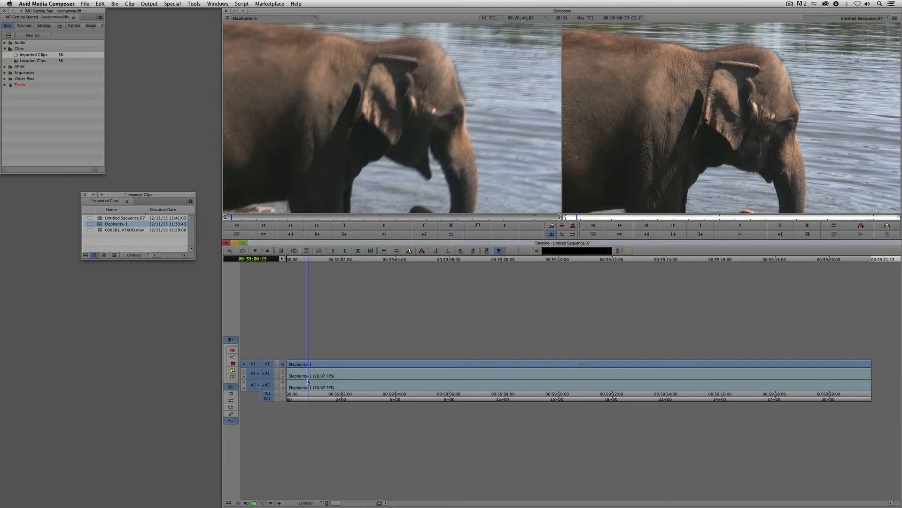
Step: Open the sequence clip's FrameFlex parameters and frame the elephant's head at X about 1.4, Y about 6.8 and size about 49.6
click(231, 401)
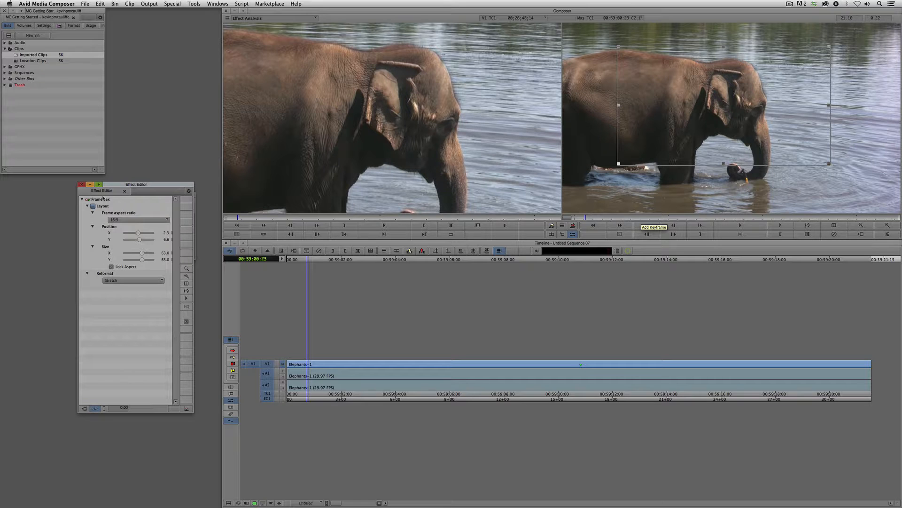
drag(650, 111, 661, 141)
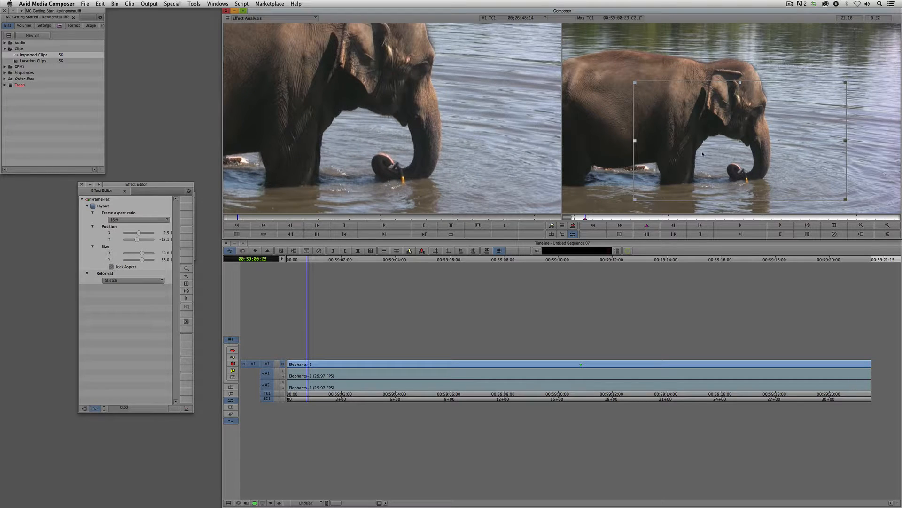
drag(654, 90, 680, 62)
drag(716, 93, 708, 89)
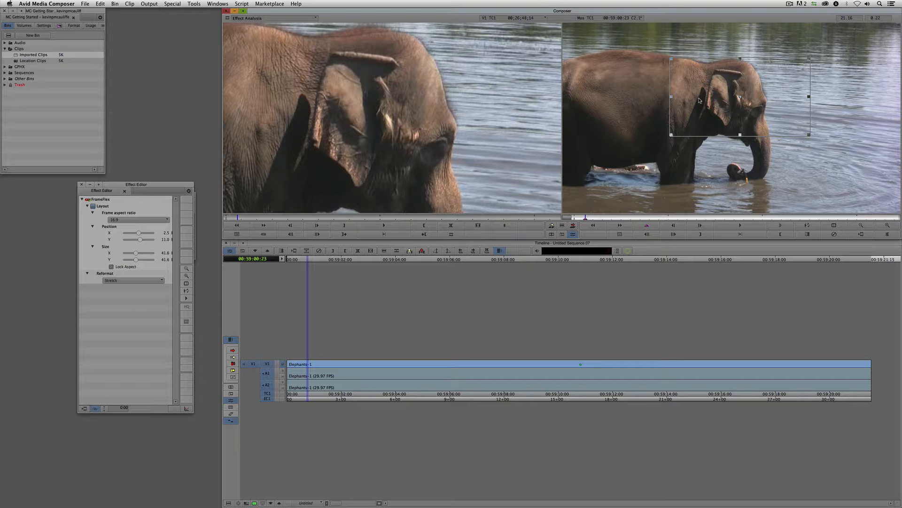
drag(689, 109, 685, 117)
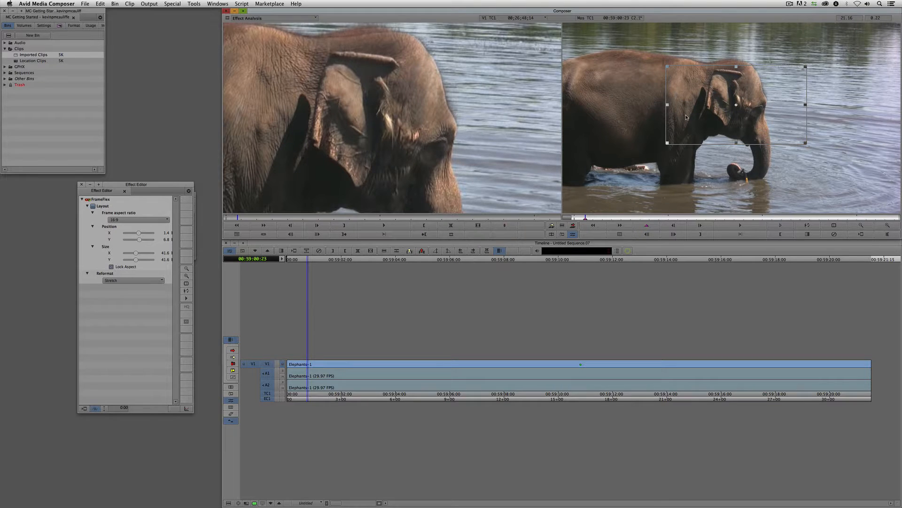
drag(668, 69, 653, 60)
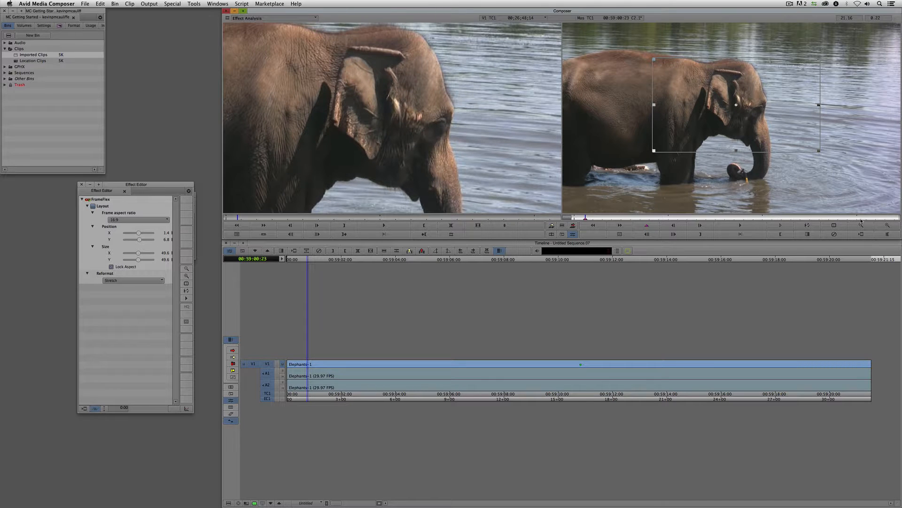
Step: Enlarge the FrameFlex region to size about 85.7 at the end of the clip and preview the animated framing
drag(890, 218, 899, 218)
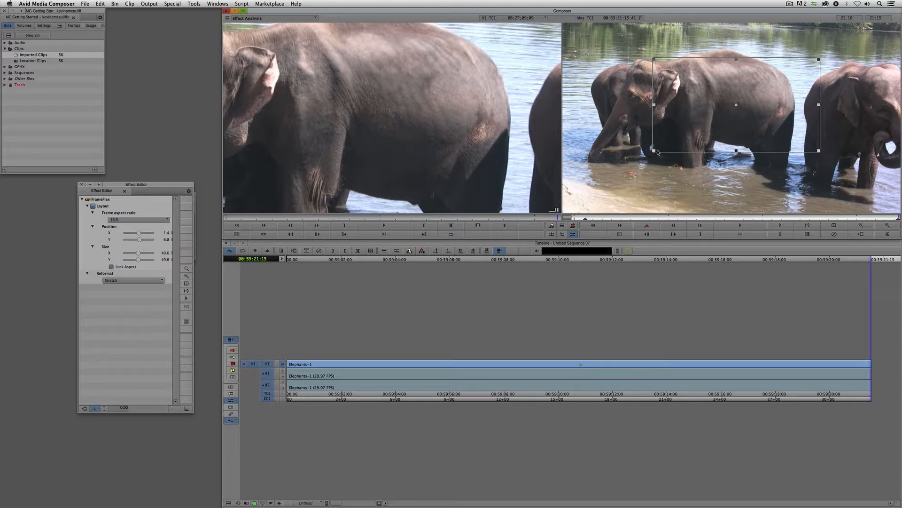
drag(657, 152, 747, 233)
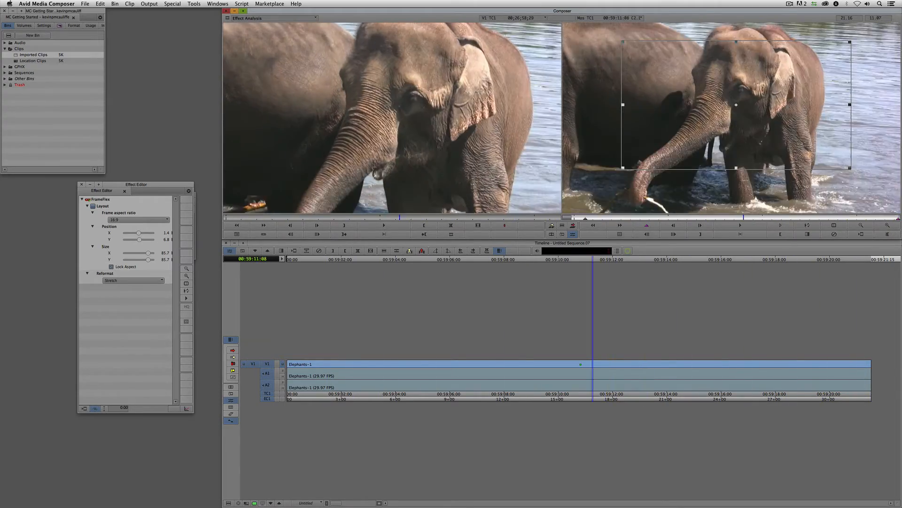
click(649, 235)
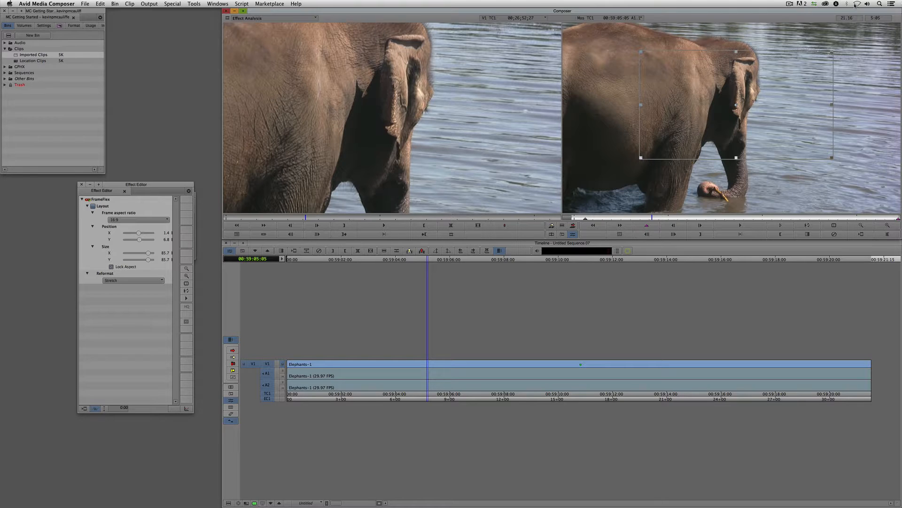
Step: Open the Dynamic Media Folders tool, then switch to the Finder and view the Transcodes Go Here folder on Mac Drive
click(189, 4)
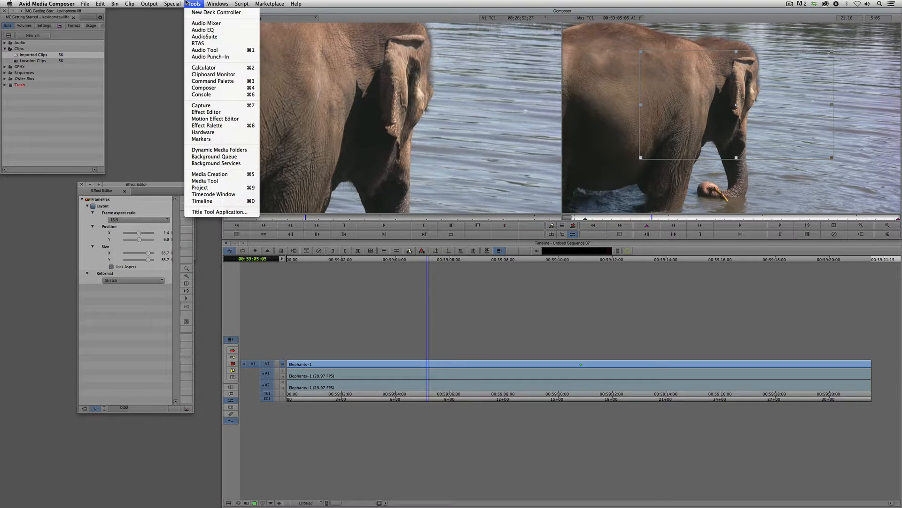
click(232, 150)
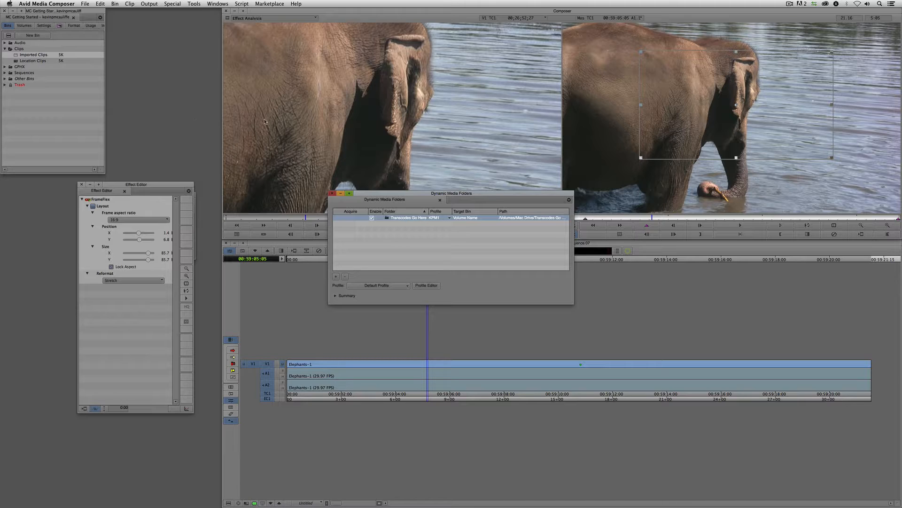
key(super+h)
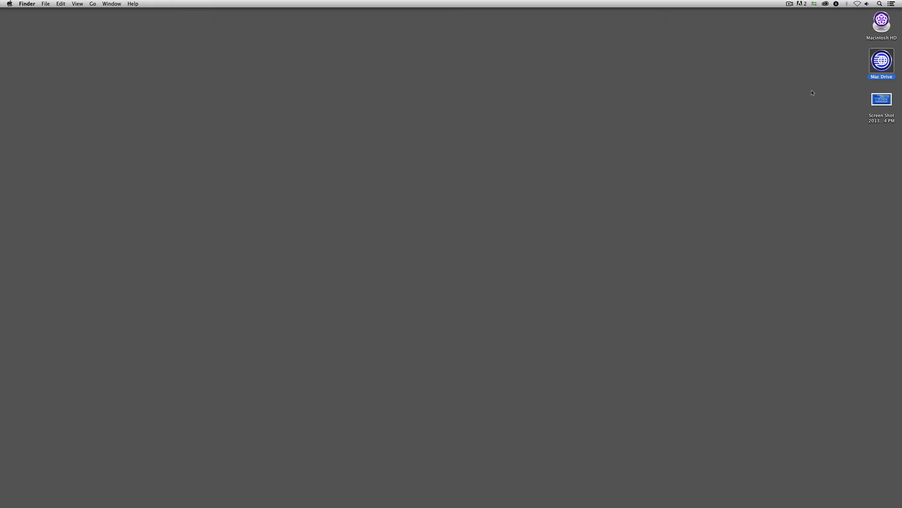
double_click(881, 61)
scroll(337, 282, down, 5)
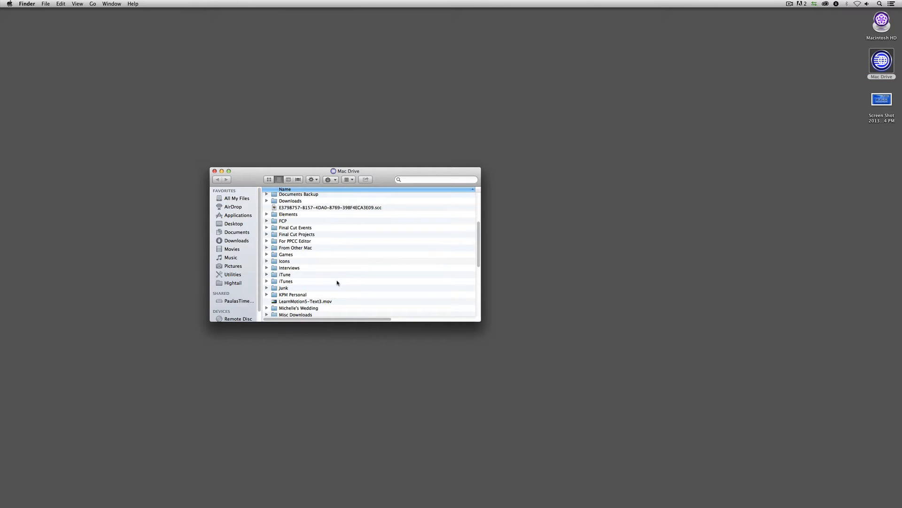
scroll(337, 282, down, 5)
scroll(338, 282, down, 5)
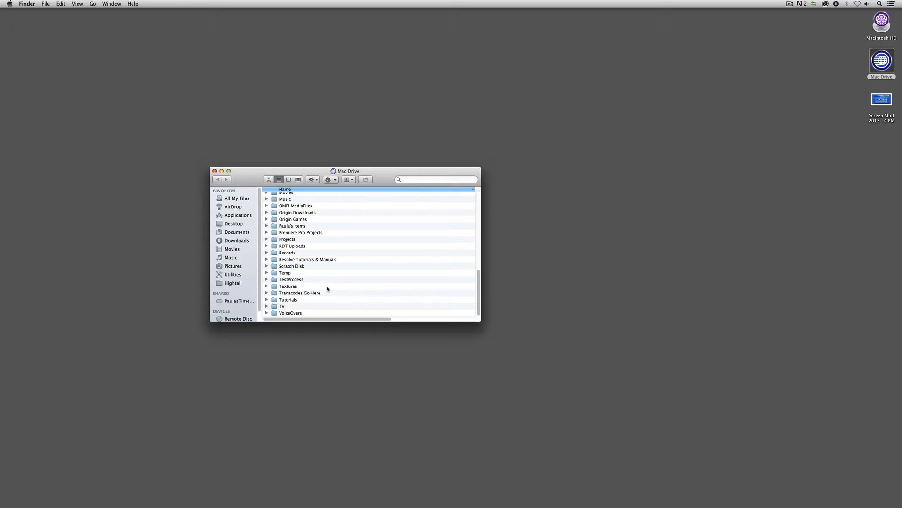
double_click(320, 295)
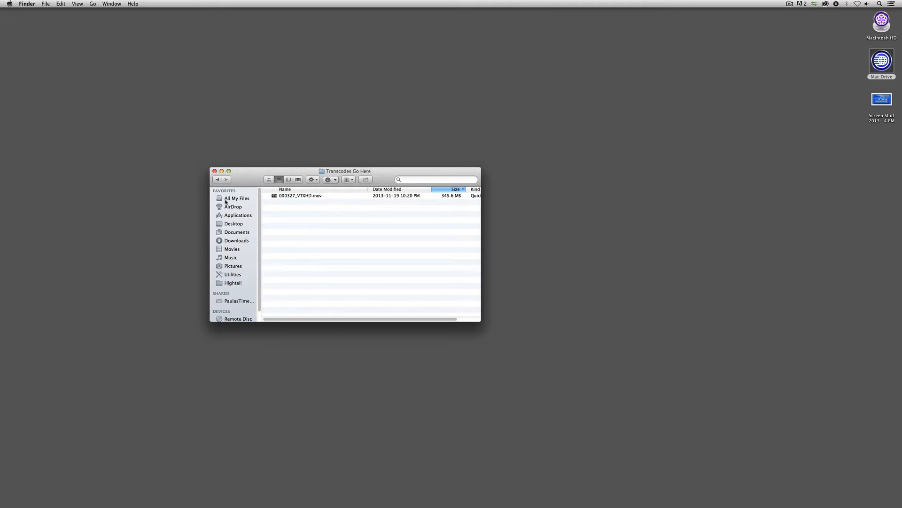
Step: Switch back to Media Composer, select the KPM1 profile for the Transcodes Go Here folder and expand its summary
key(super+Tab)
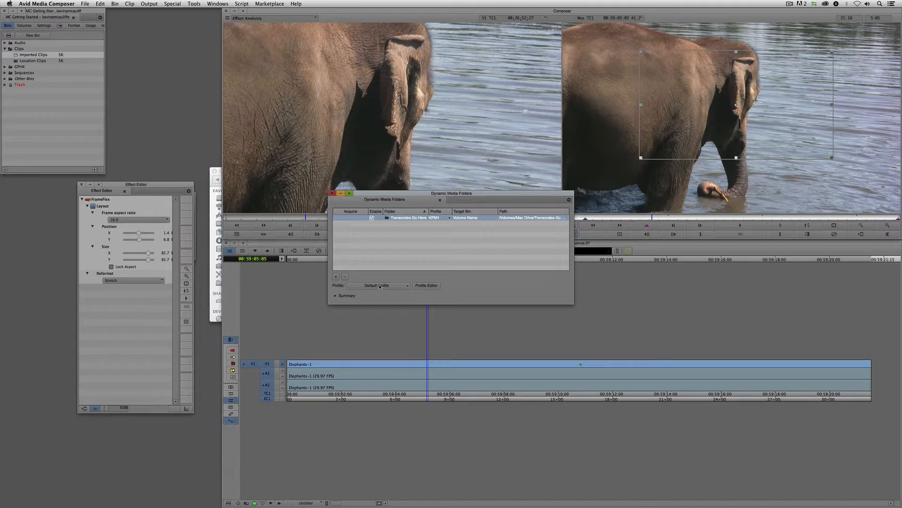
click(403, 286)
click(371, 295)
click(336, 296)
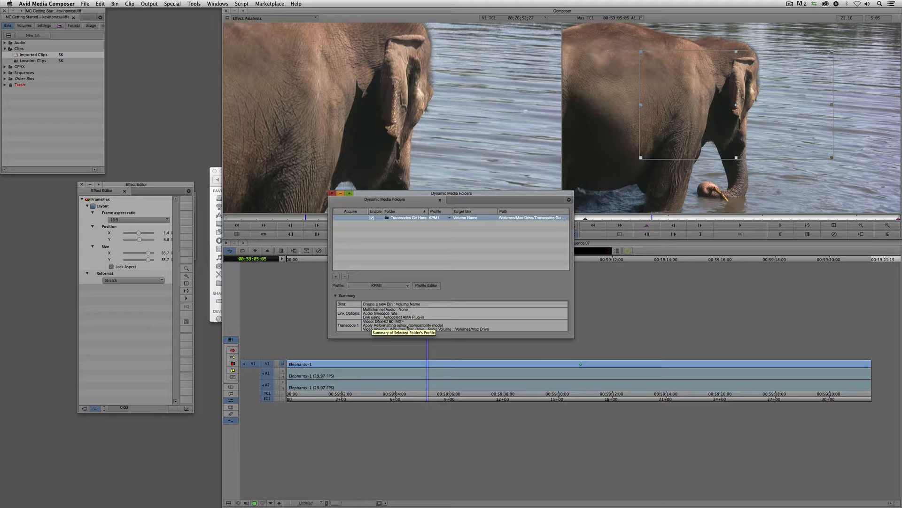
Step: Switch to the Finder and open the contents of Mac Drive in a second window
click(376, 140)
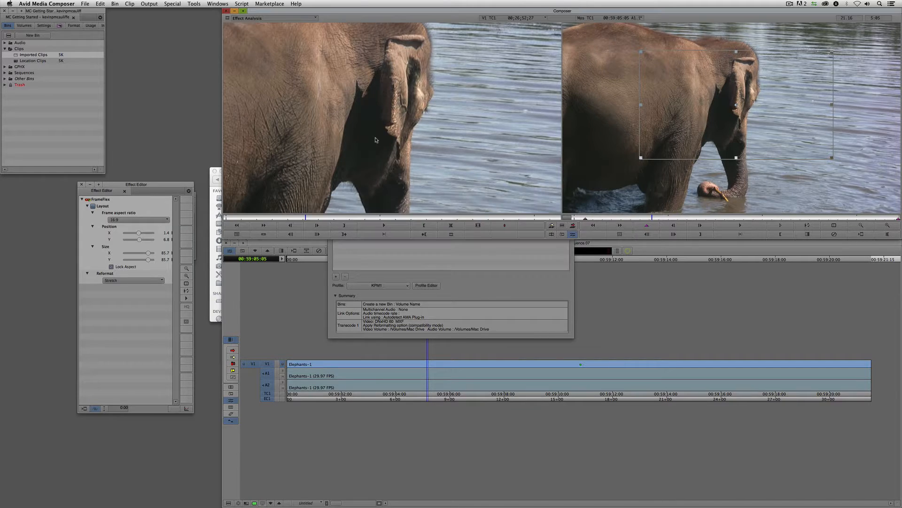
key(super+h)
double_click(882, 22)
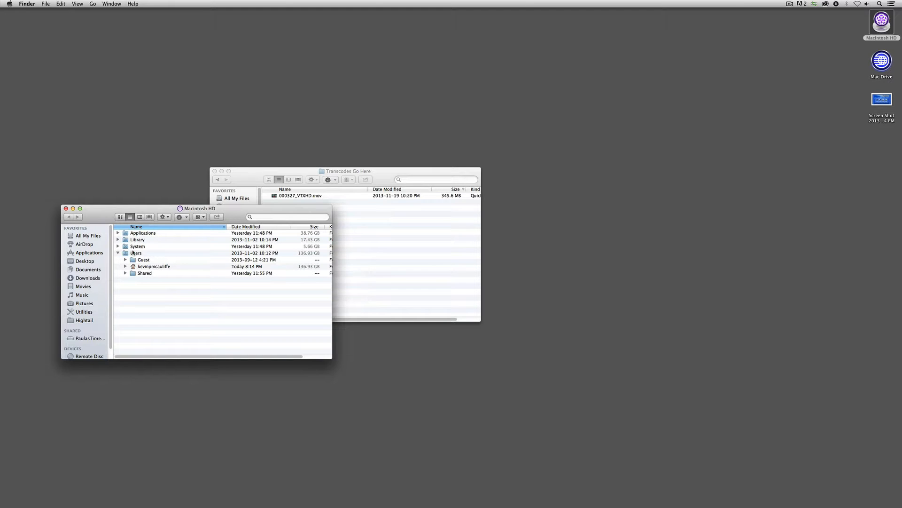
scroll(102, 261, down, 2)
click(87, 354)
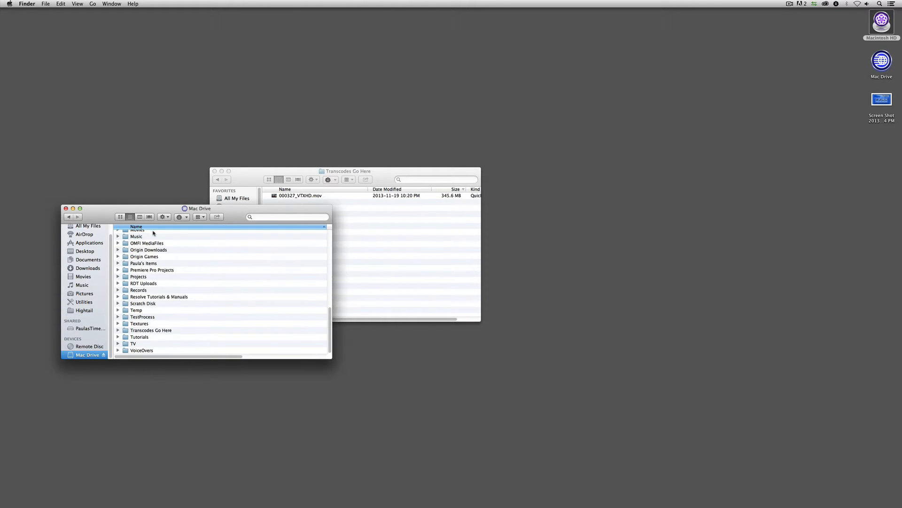
scroll(150, 252, down, 5)
scroll(150, 252, up, 6)
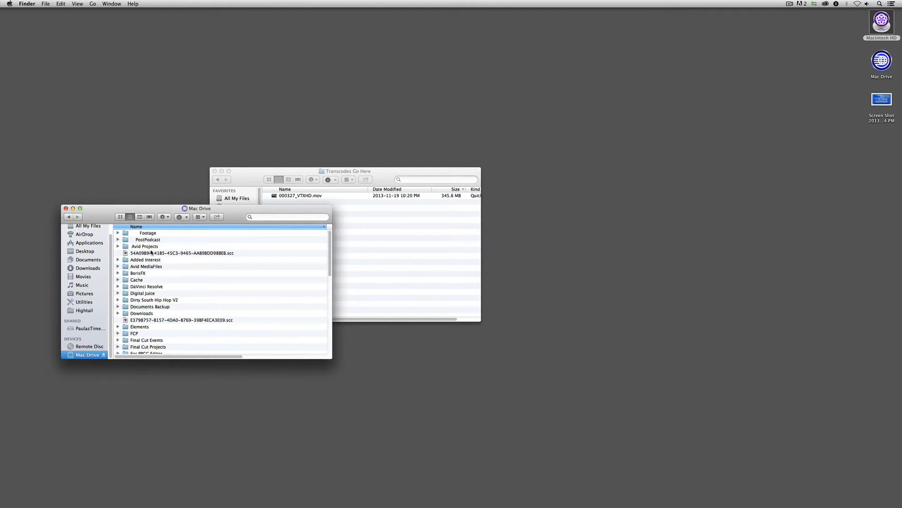
Step: Open the Boxing folder inside Footage and copy 000377_VTXHD.mov into the Transcodes Go Here folder
double_click(151, 232)
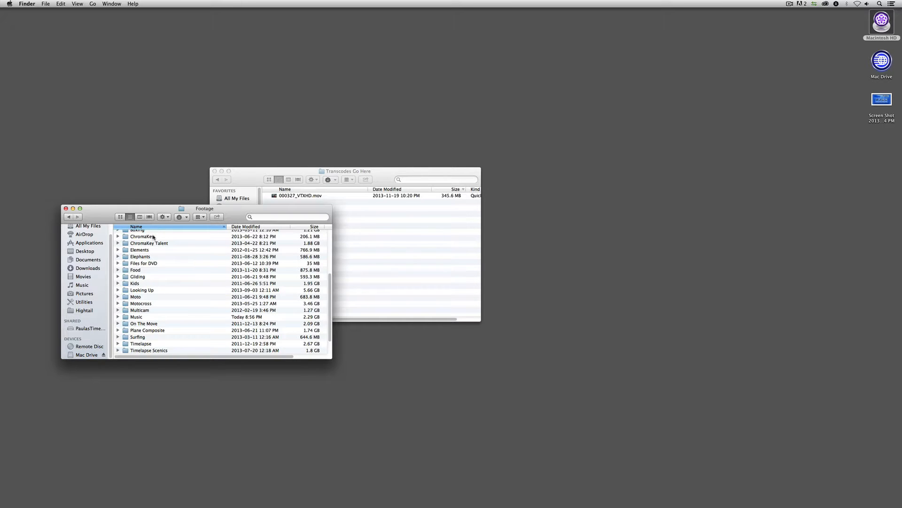
scroll(153, 254, up, 4)
double_click(149, 282)
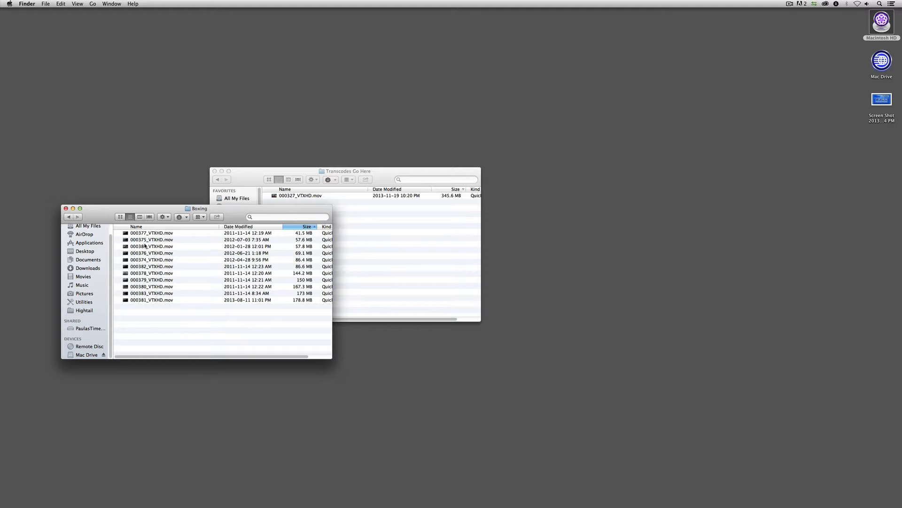
drag(154, 209, 312, 259)
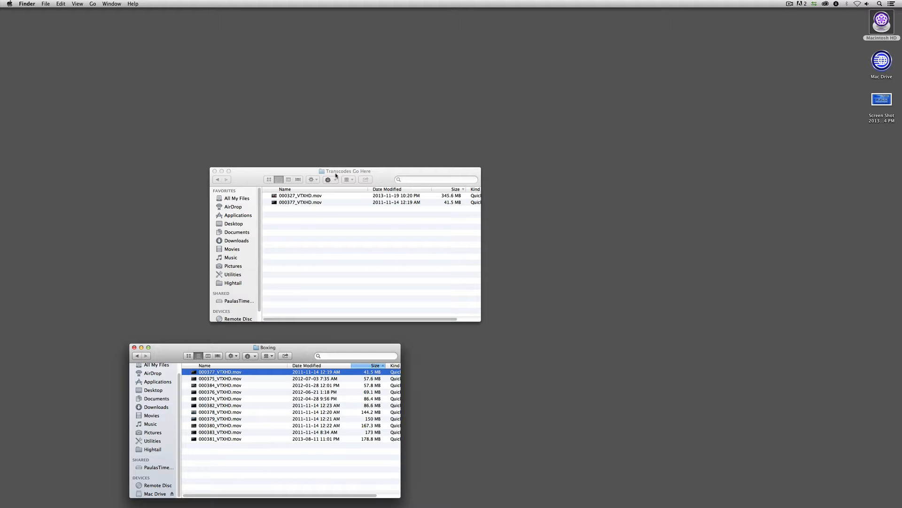
Step: Switch back to Media Composer, acquire the new media from Transcodes Go Here and move the resulting bin beside the project window
key(super+Tab)
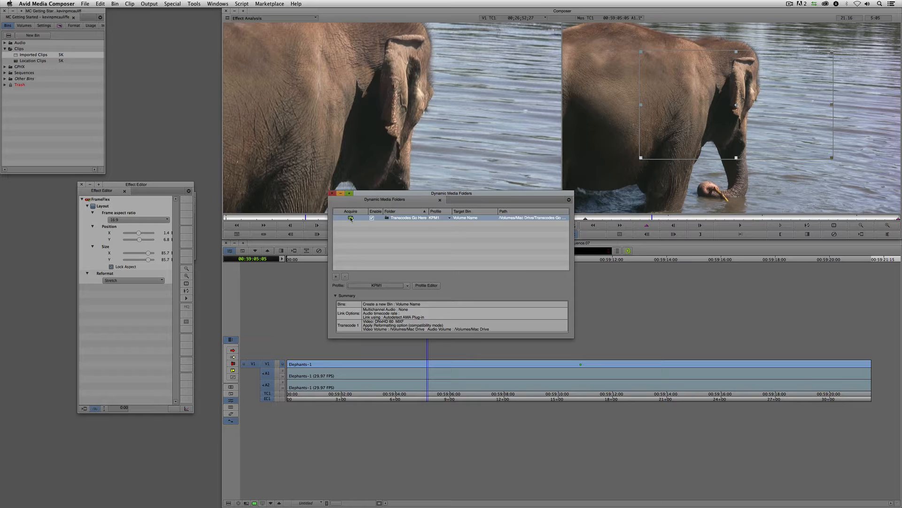
click(351, 217)
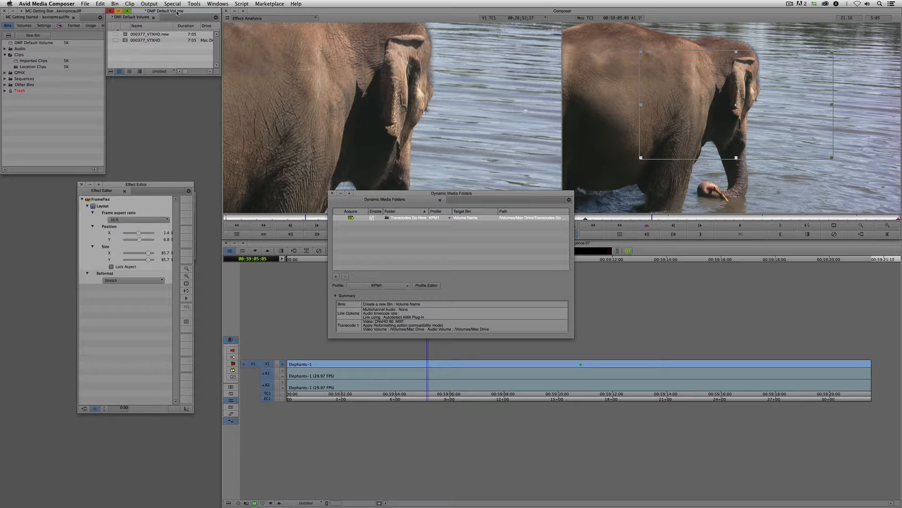
drag(184, 12, 164, 78)
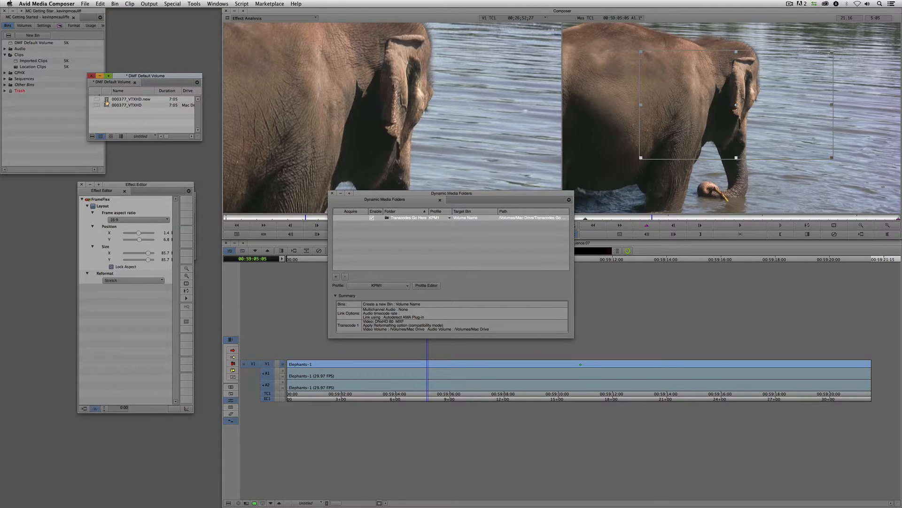
Step: Load 000377_VTXHD.new into the source monitor and check its transcode progress in the Background Queue
double_click(106, 99)
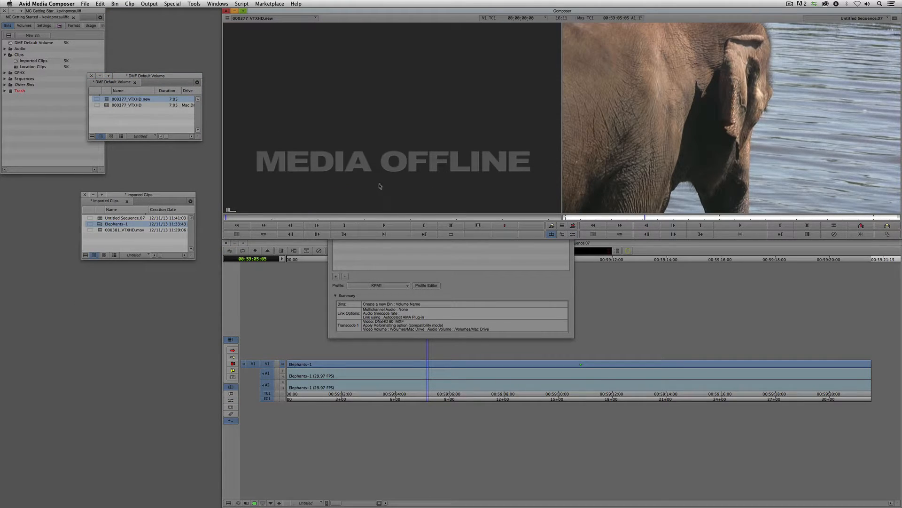
click(343, 136)
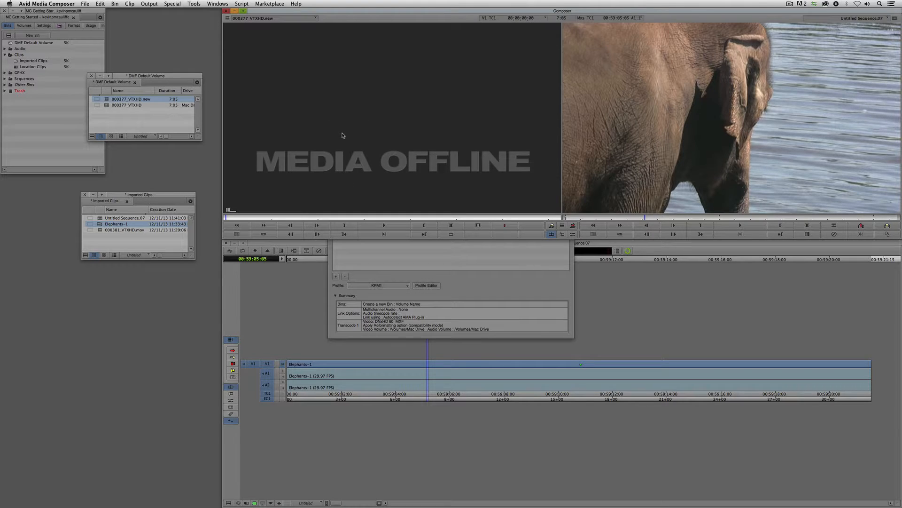
click(198, 3)
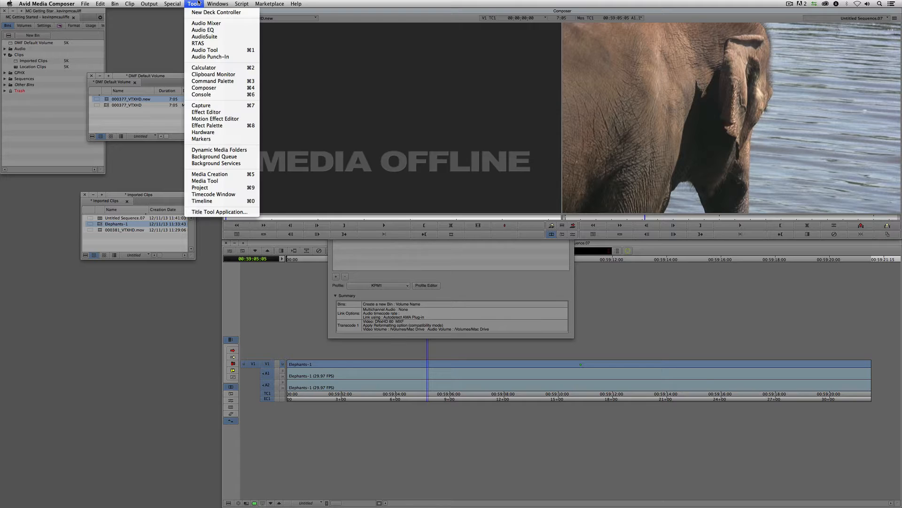
click(237, 156)
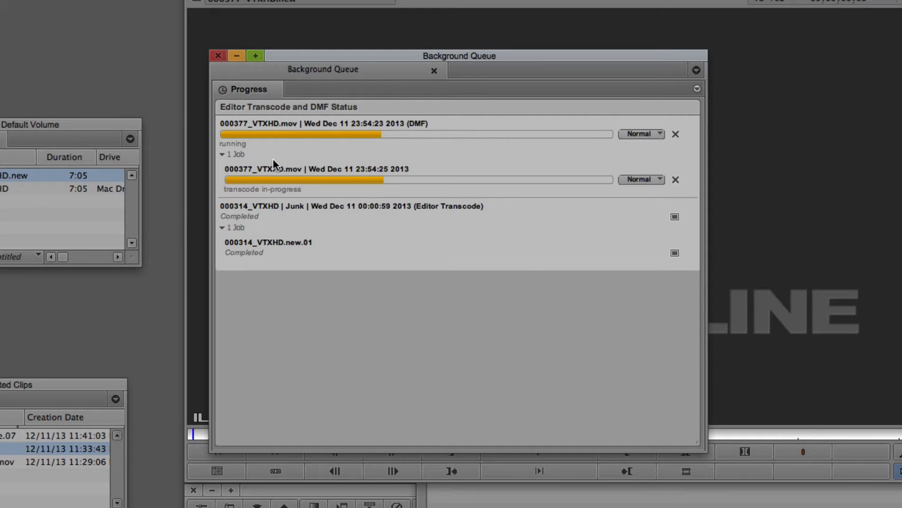
click(219, 56)
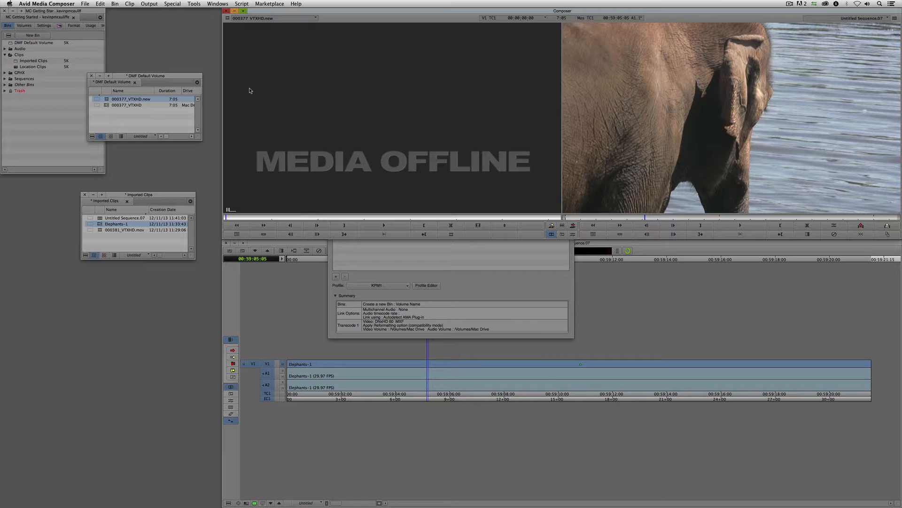
Step: Close the Dynamic Media Folders tool and the DMF Default Volume and Imported Clips bins
click(364, 249)
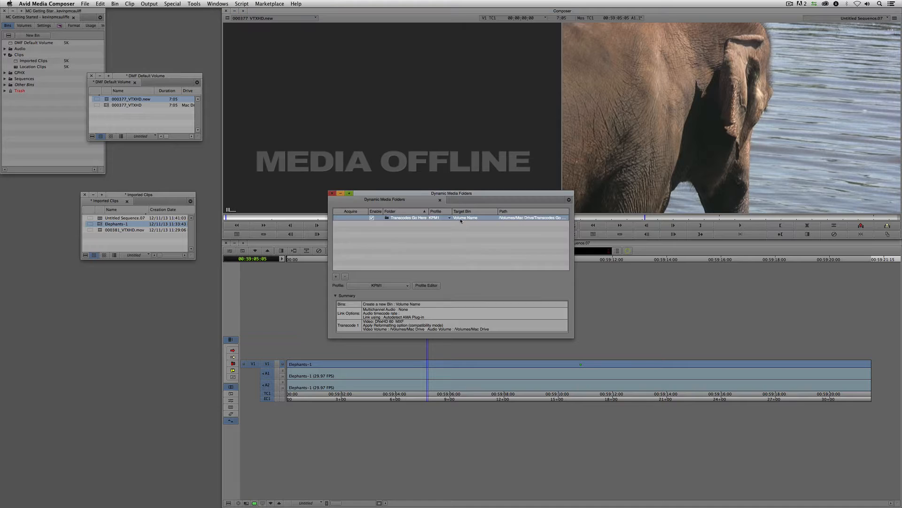
click(332, 193)
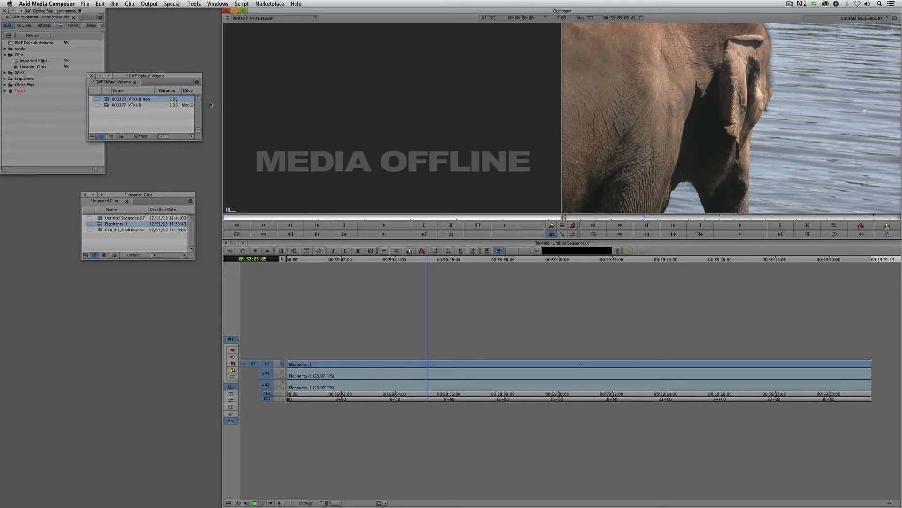
drag(151, 78, 162, 111)
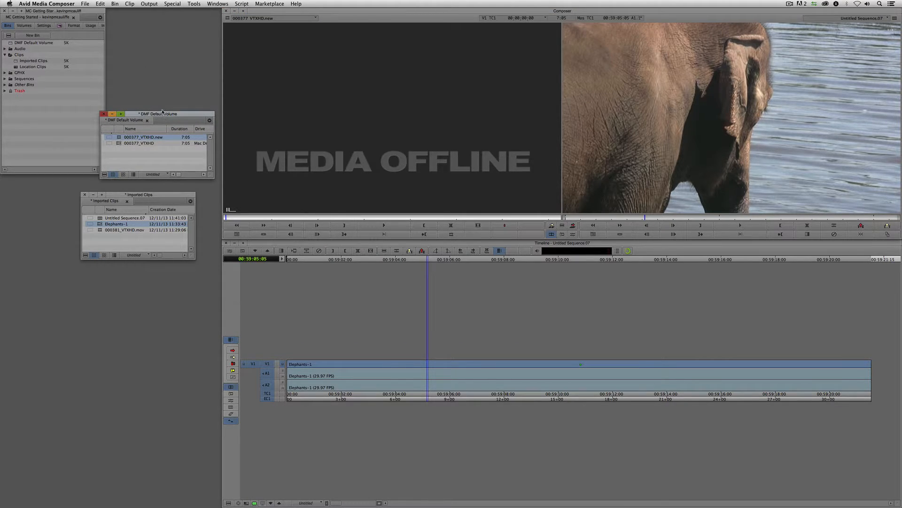
click(104, 114)
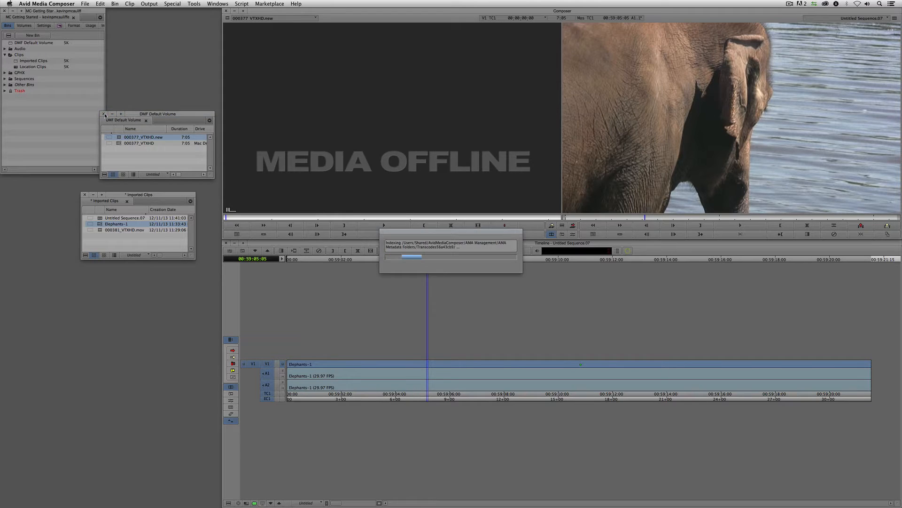
drag(131, 197, 135, 221)
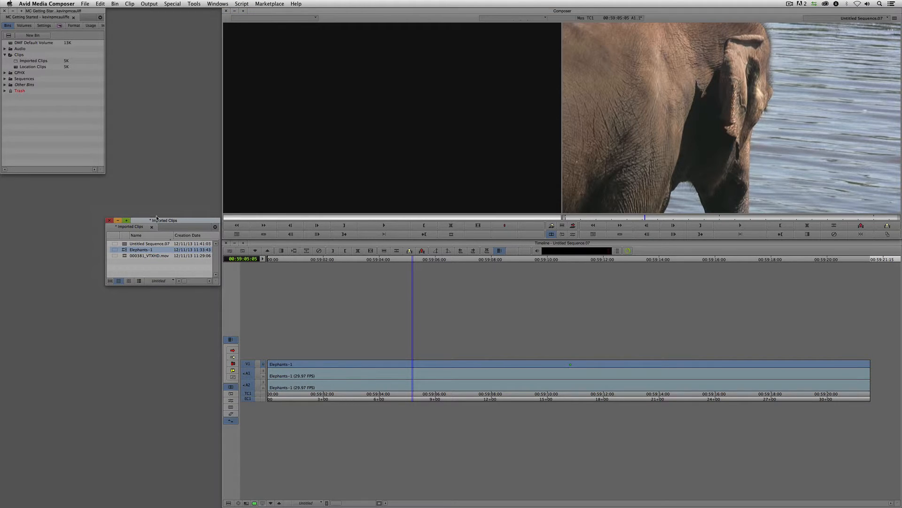
click(109, 221)
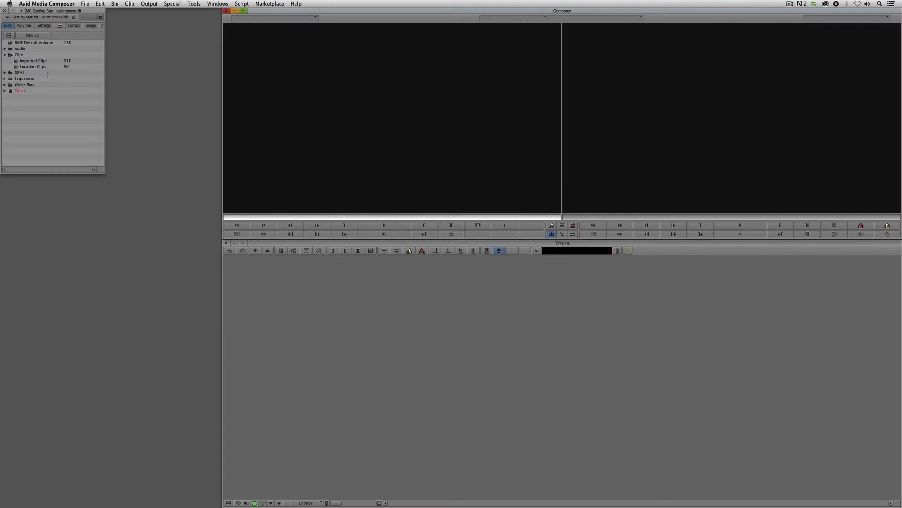
Step: Open the Location Clips bin and place it directly below the project window
double_click(16, 67)
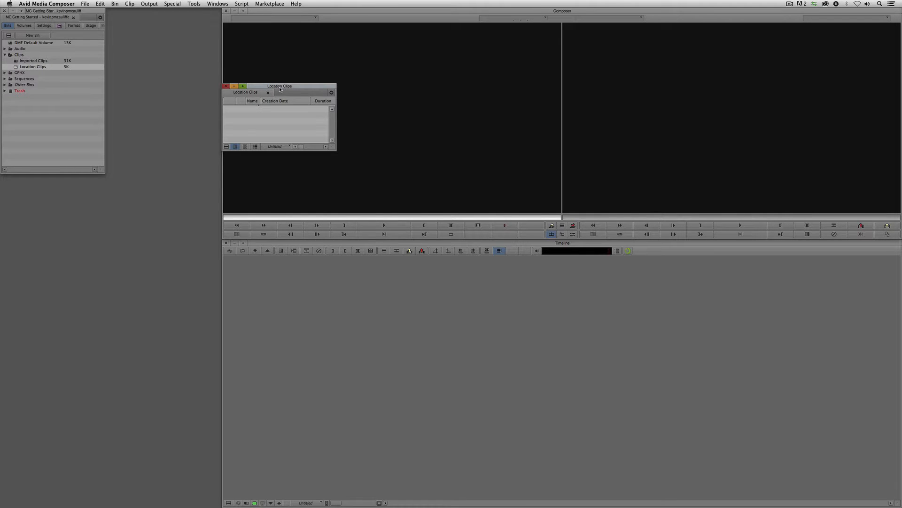
drag(282, 87, 63, 180)
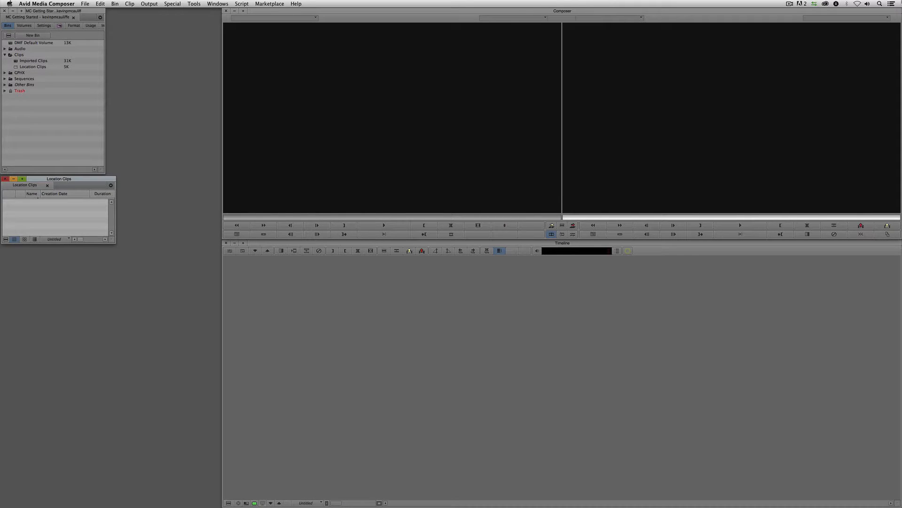
Step: Open the Capture Tool and set its video input to Host-1394
click(192, 4)
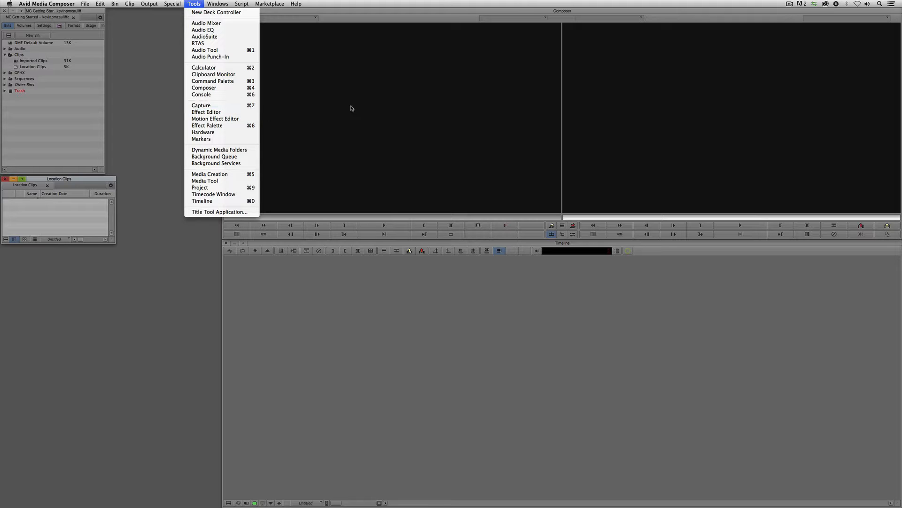
click(628, 95)
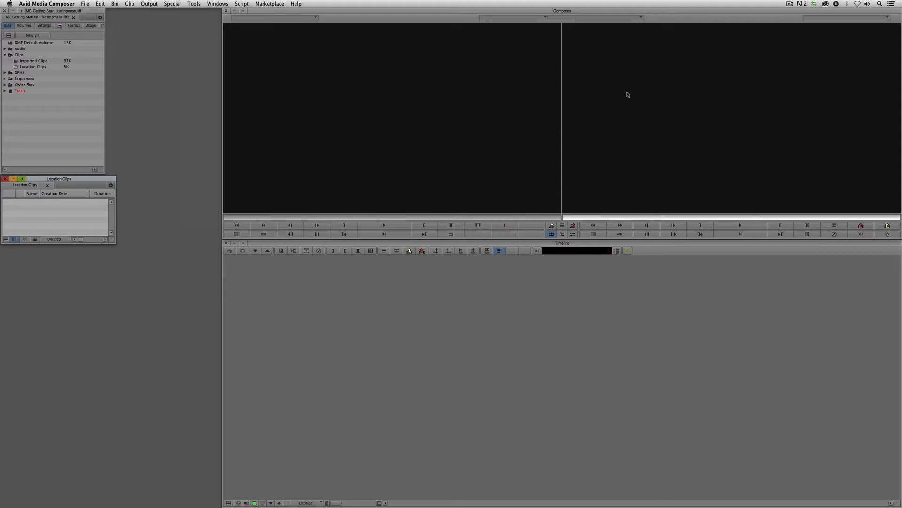
key(super+7)
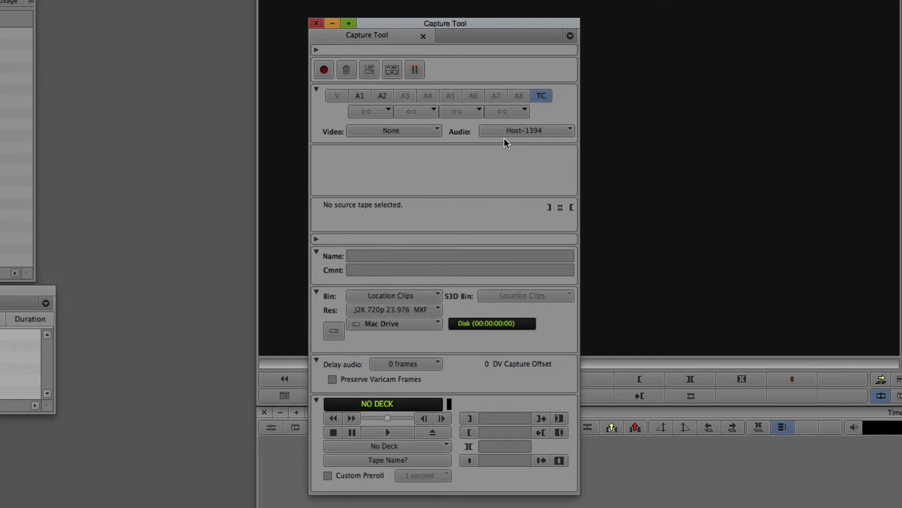
click(398, 129)
click(388, 146)
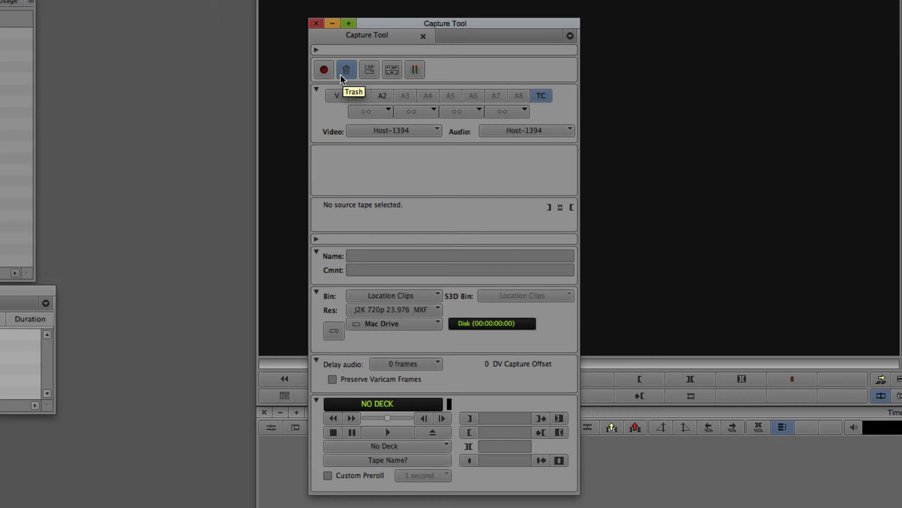
Step: Switch the Capture Tool to log mode and back, and toggle the deck source off and on again
click(369, 70)
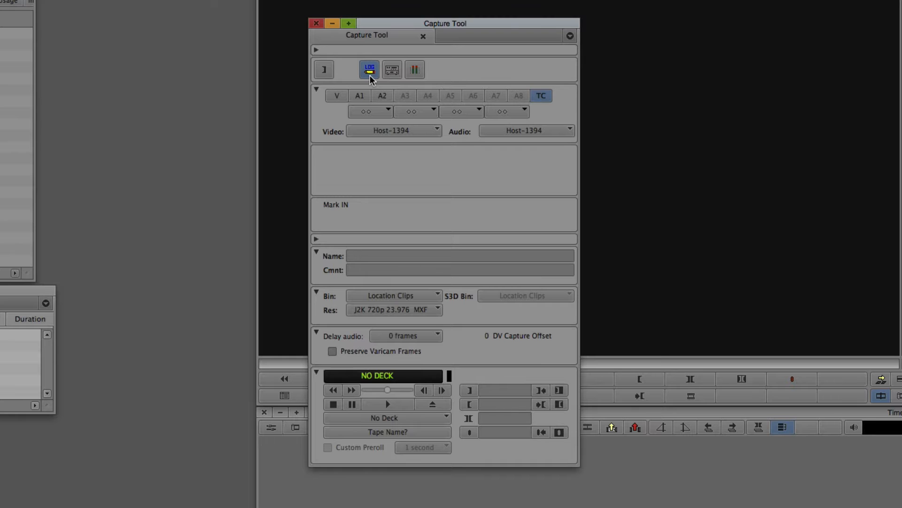
click(369, 70)
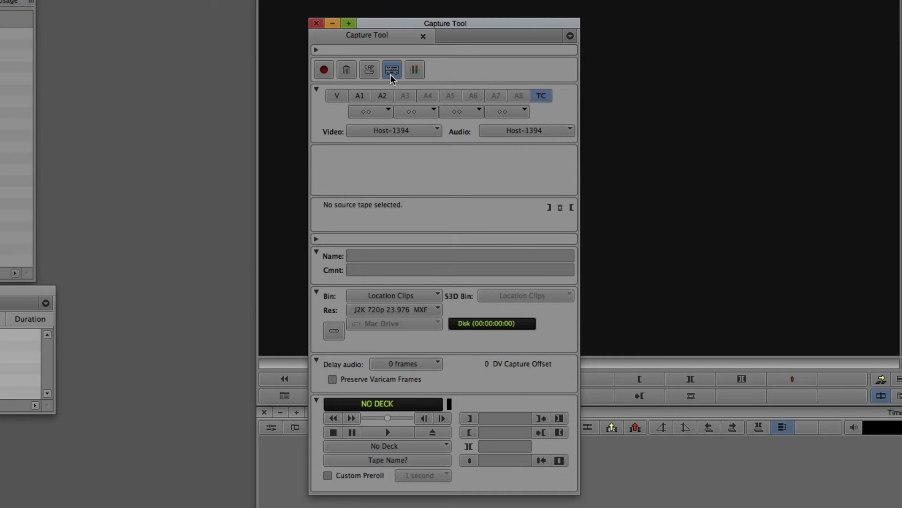
click(391, 74)
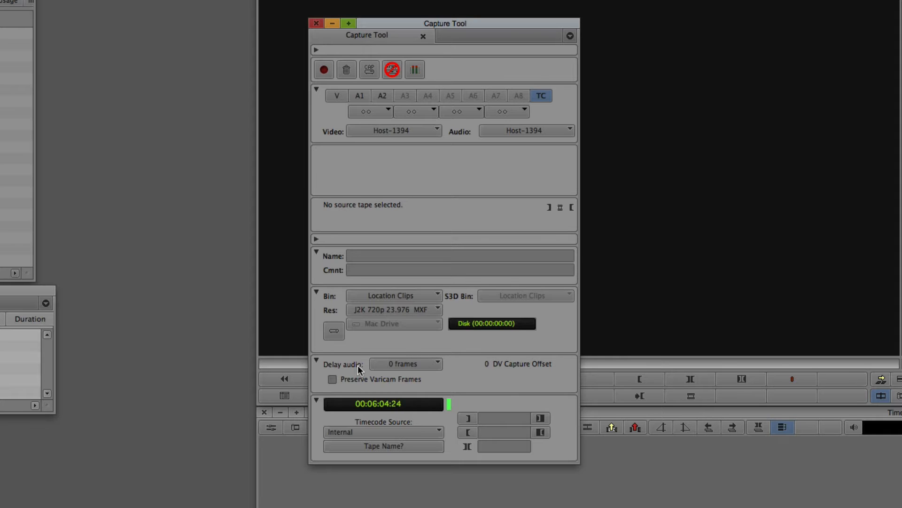
click(390, 68)
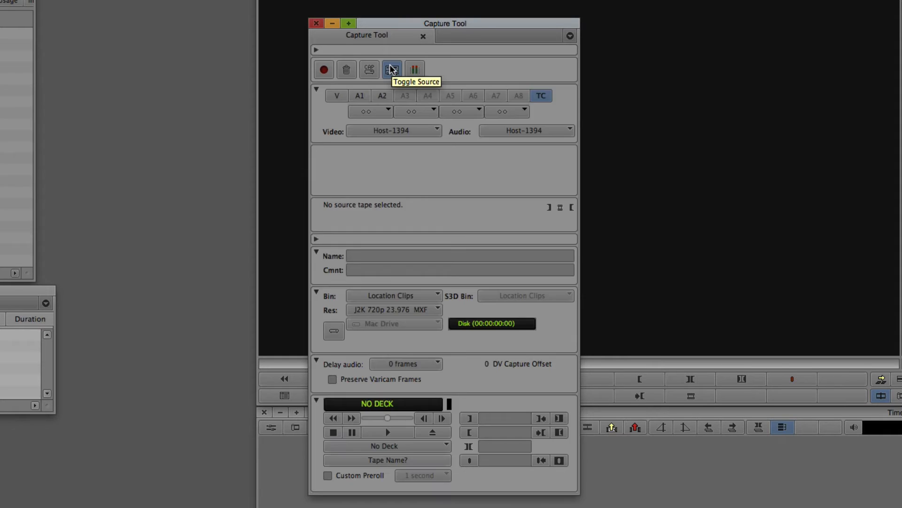
Step: Open the Audio Tool from the Capture Tool to view its level meters, and close it again
click(415, 72)
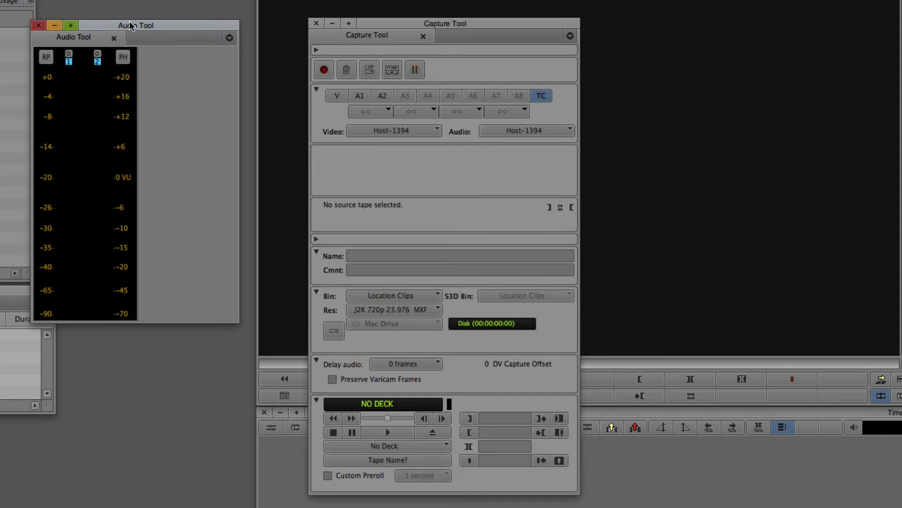
click(41, 24)
key(super+1)
click(38, 25)
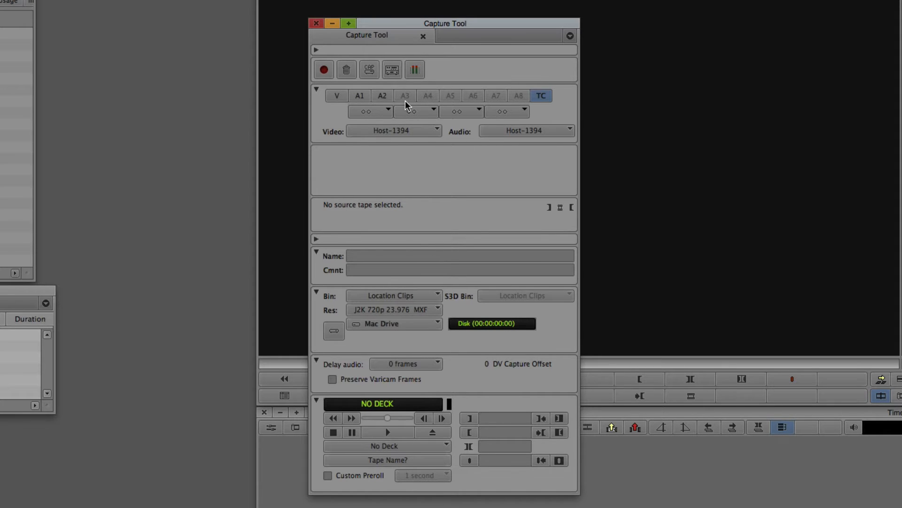
Step: Try grouping audio channels A1 and A2 as a stereo pair and return them to separate channels
click(381, 97)
click(367, 112)
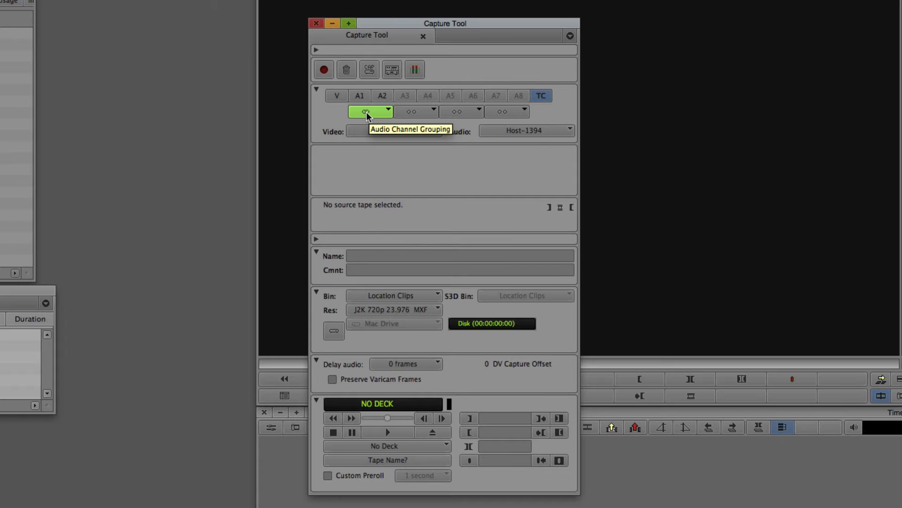
click(364, 112)
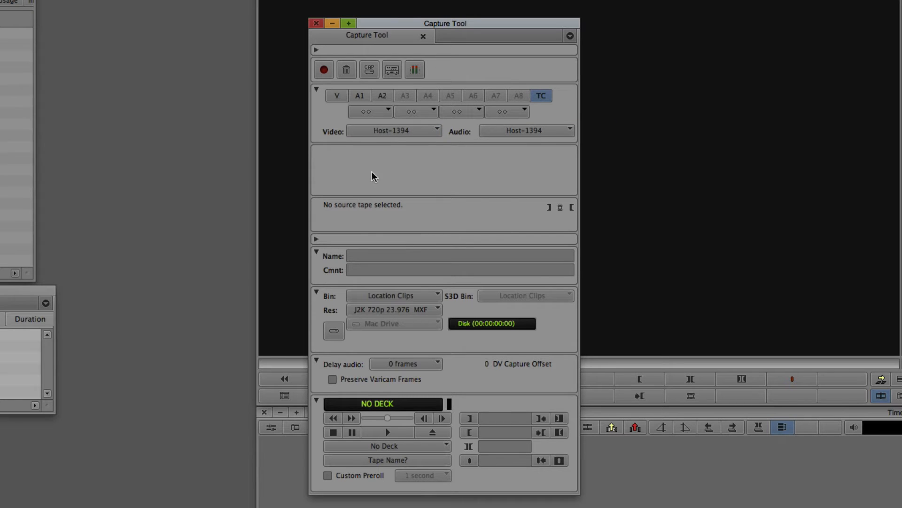
Step: Check the Capture Tool's available video and audio inputs, and reveal and hide its stereoscopic settings
click(425, 128)
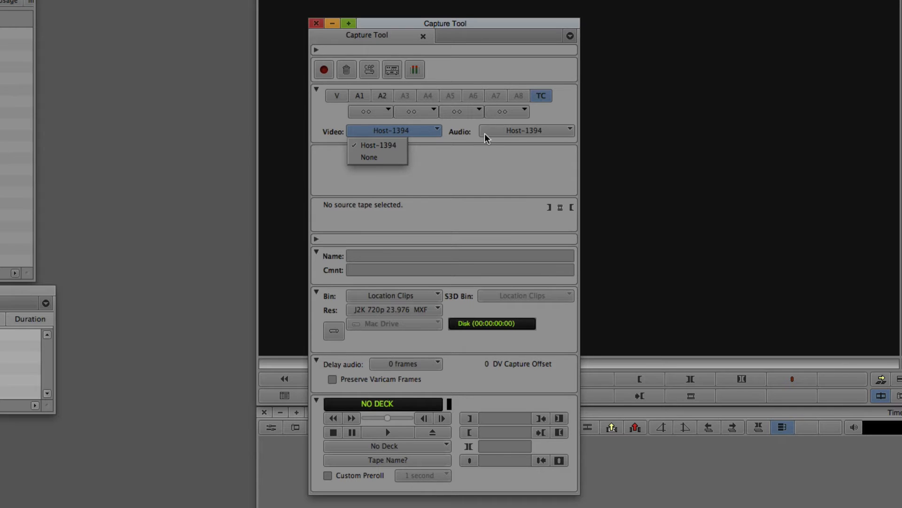
click(506, 129)
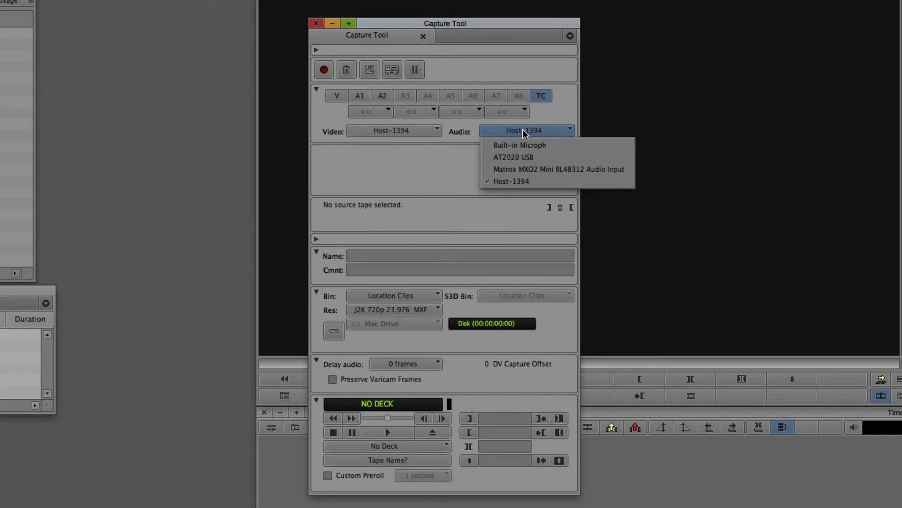
click(438, 151)
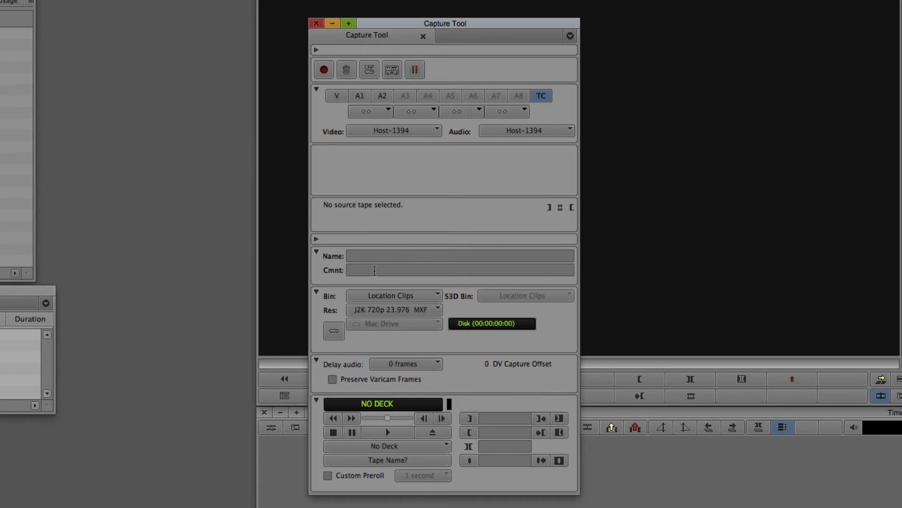
click(317, 238)
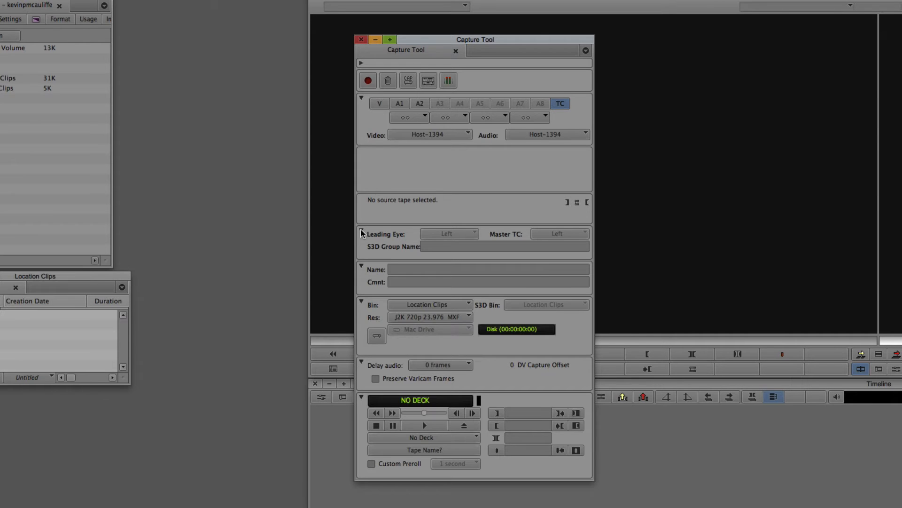
click(362, 232)
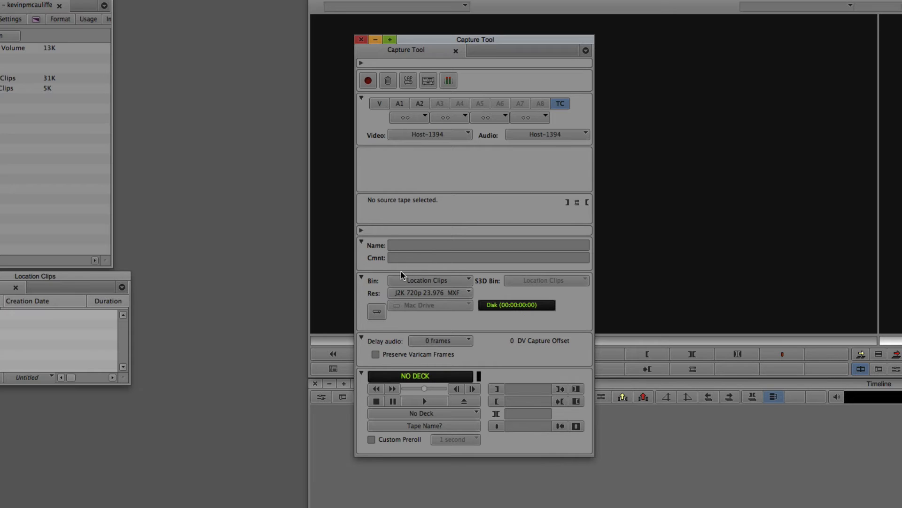
Step: Keep Location Clips as the target bin and set the capture resolution to DVCPro HD MXF
click(469, 280)
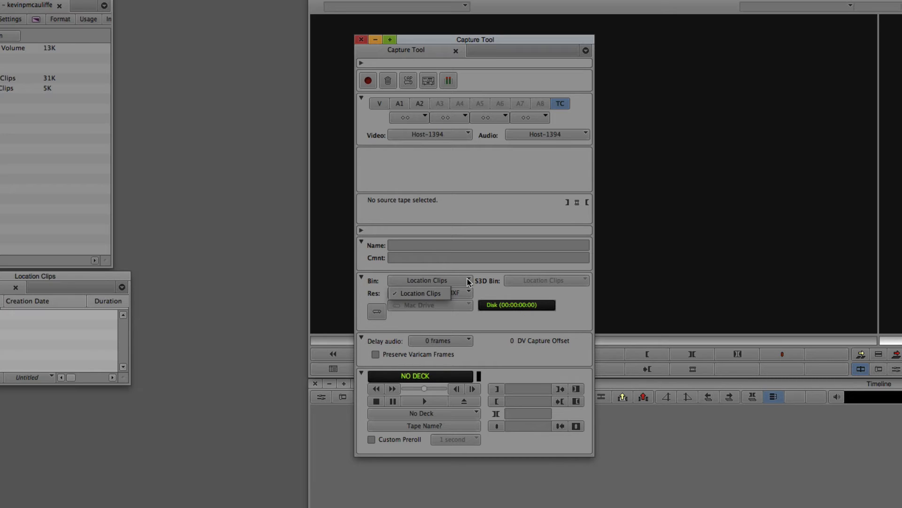
click(469, 280)
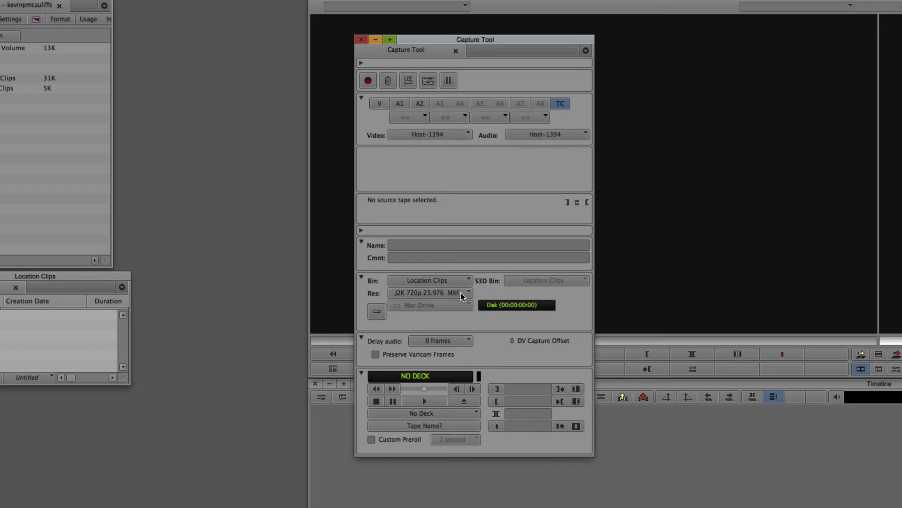
click(462, 292)
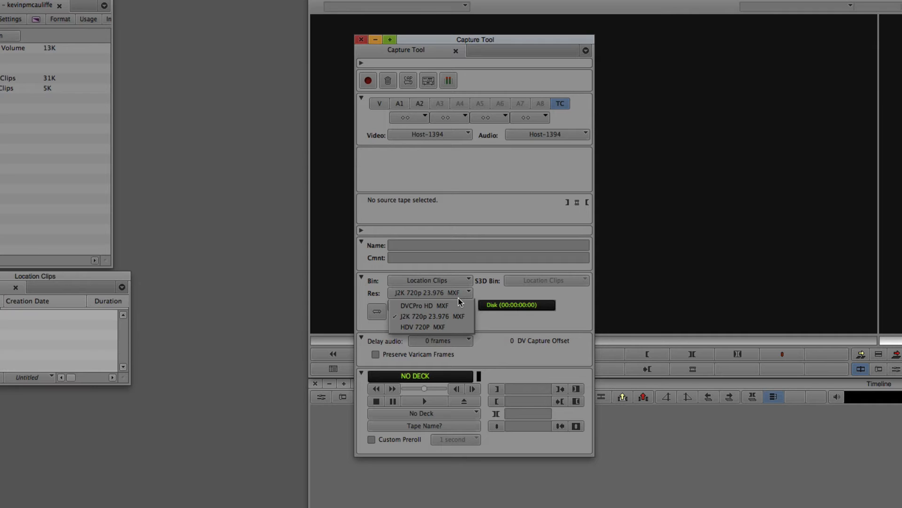
click(454, 306)
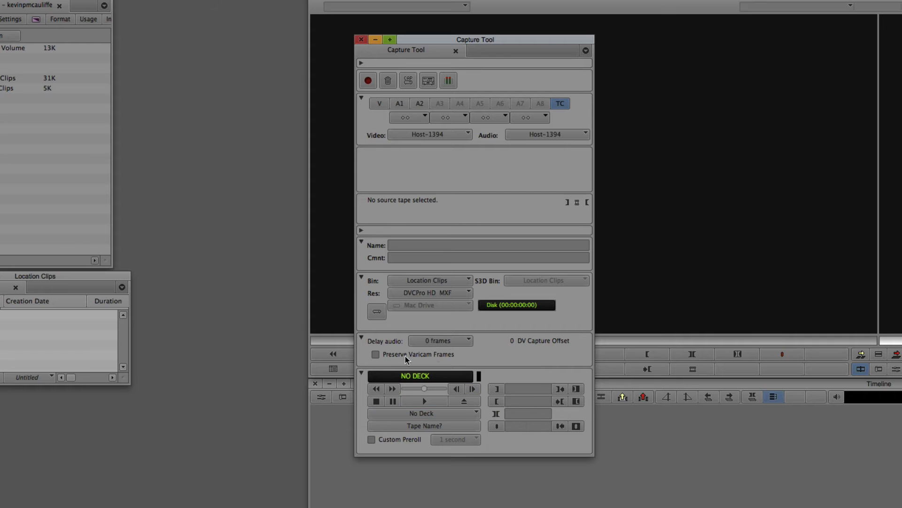
Step: Set the capture in point to 01;00;03;18 and the duration to 5 seconds
click(537, 385)
text(01000000)
key(Tab)
key(Tab)
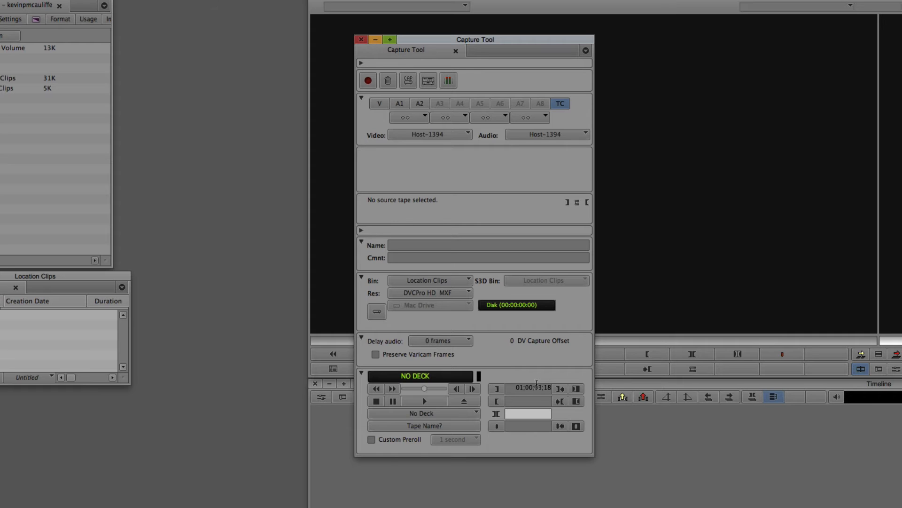
text(500)
key(Return)
Step: Clear the in and out timecodes from the Capture Tool
click(514, 388)
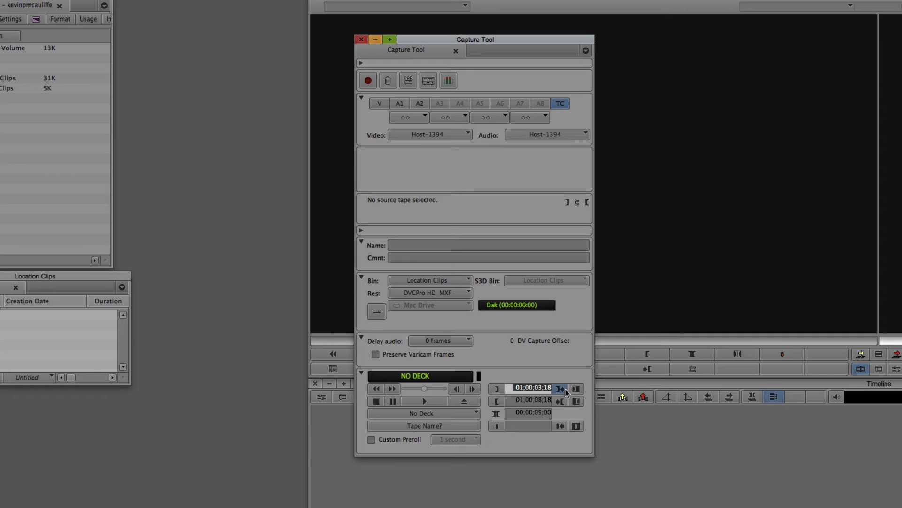
key(BackSpace)
double_click(536, 400)
key(BackSpace)
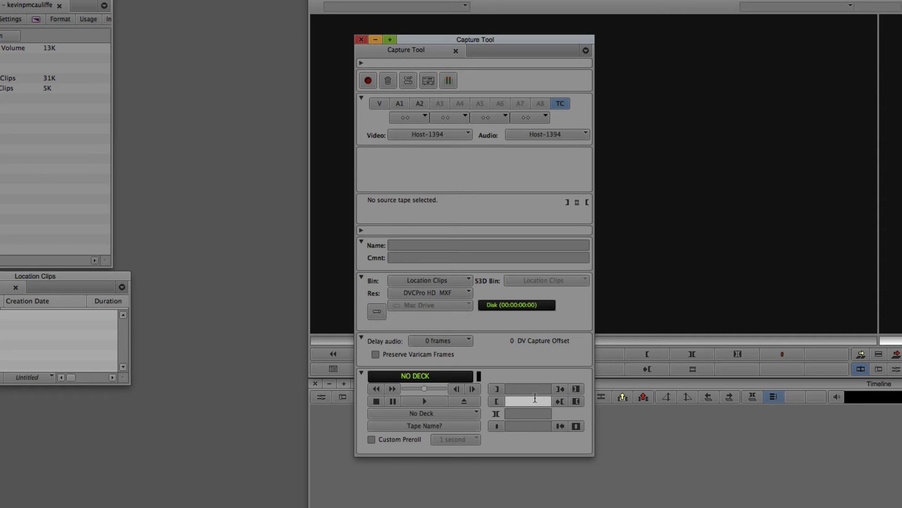
Step: Associate a new tape named 00001 with the deck even though no deck is connected
click(431, 423)
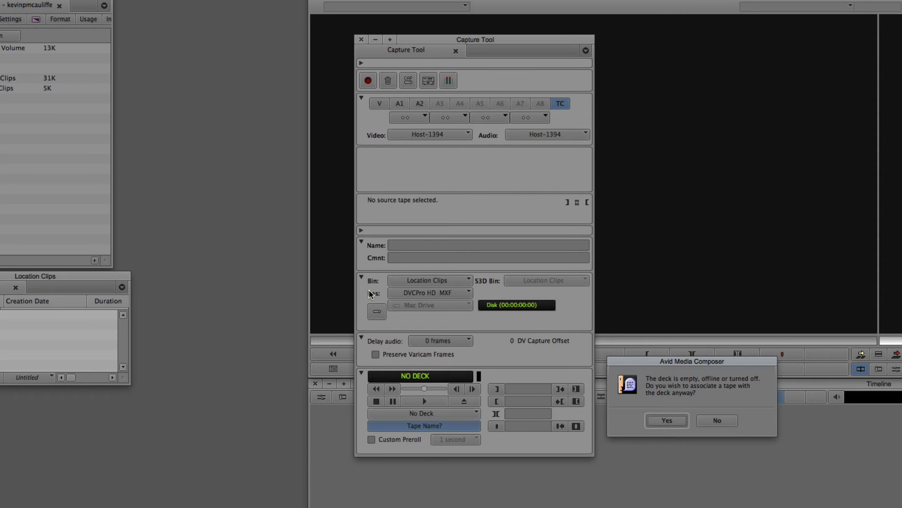
click(665, 420)
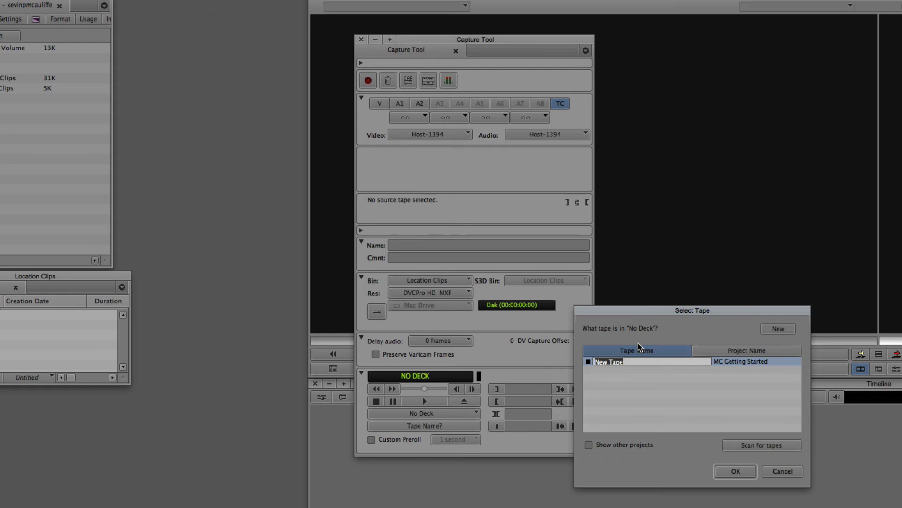
text(00001)
click(727, 475)
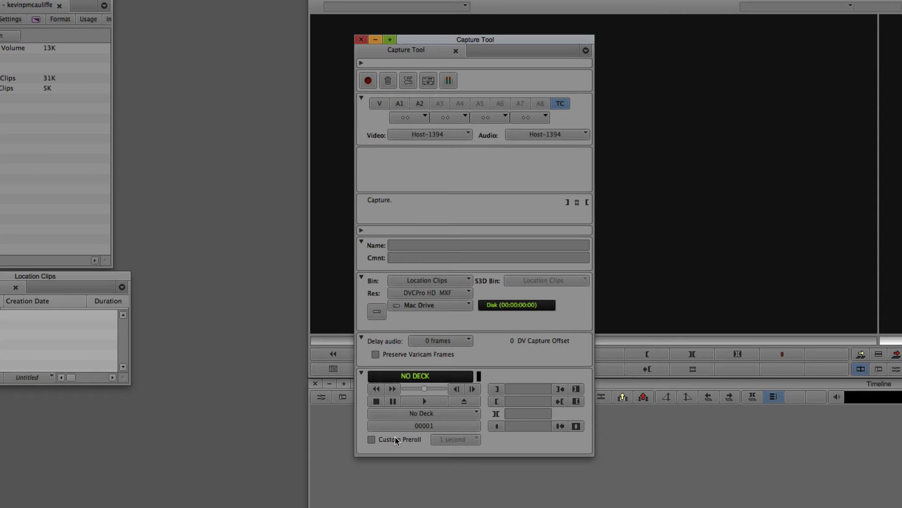
Step: Check the deck selection and configuration options, and close the Capture Tool
click(476, 415)
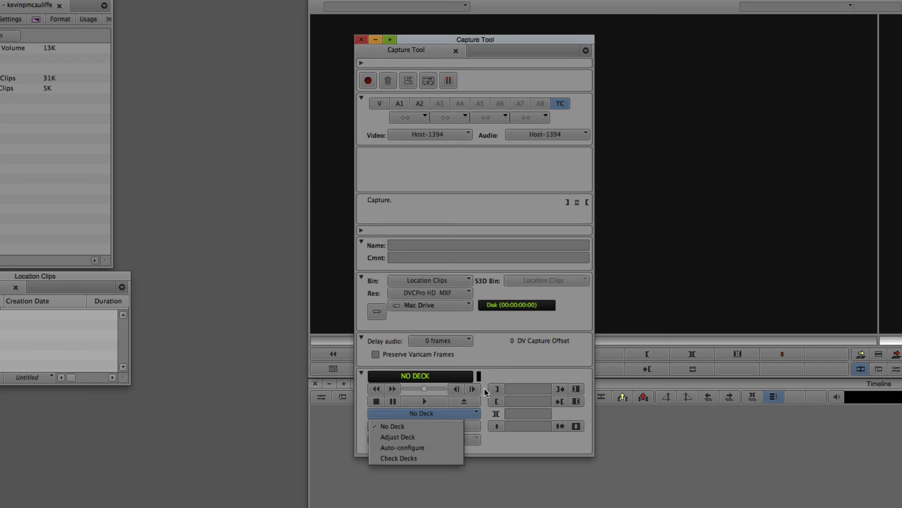
click(489, 373)
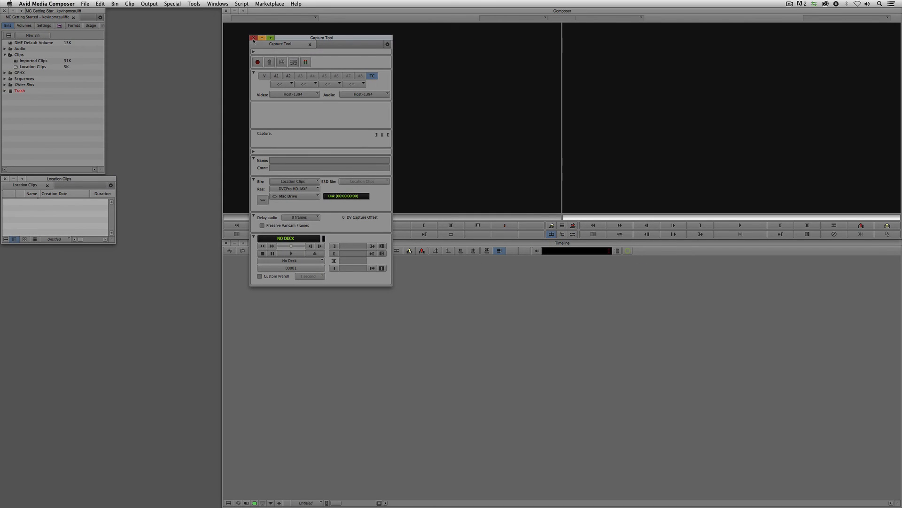
click(254, 39)
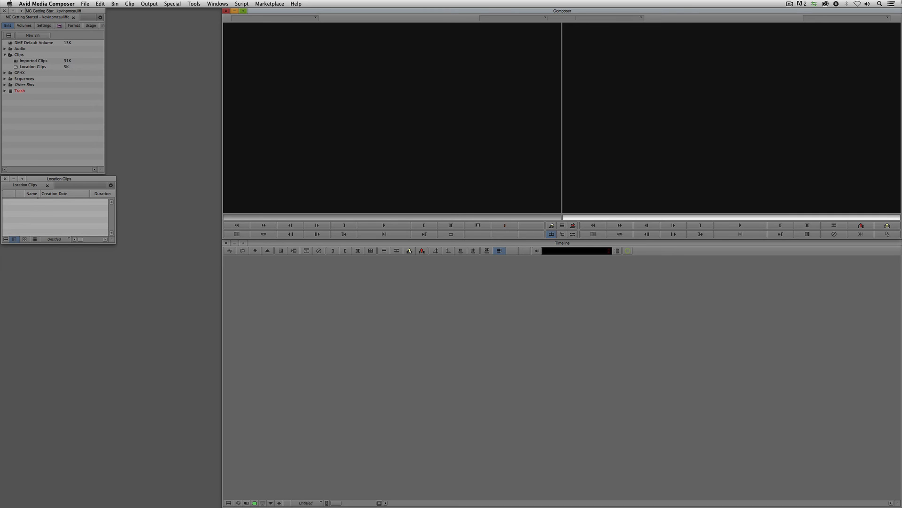
Step: Switch to Firefox to view Automatic Duck's Pro Export FCP 4.0 product page, and return to Media Composer
key(super+Tab)
key(super+Tab)
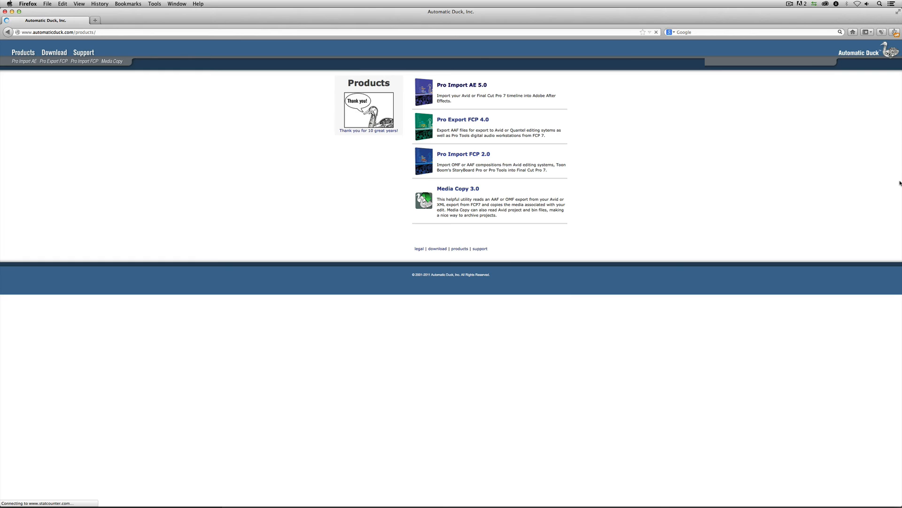
click(468, 121)
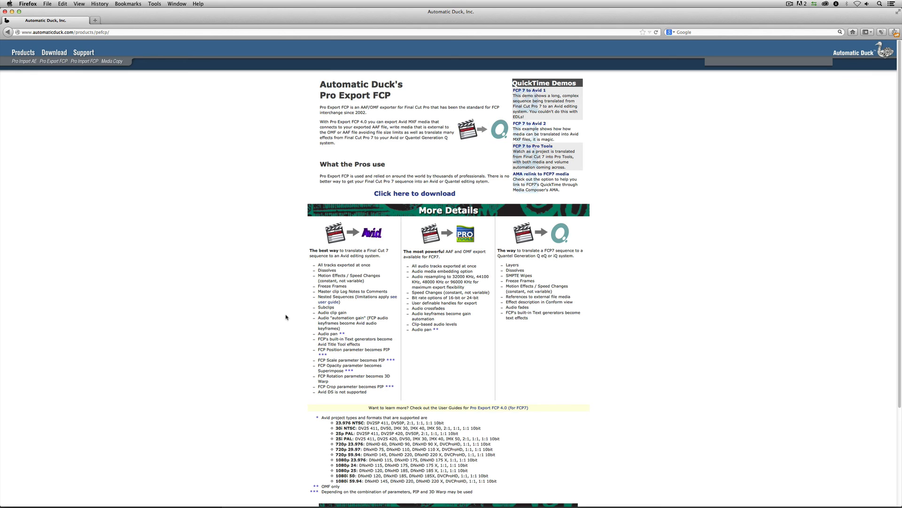
key(super+Tab)
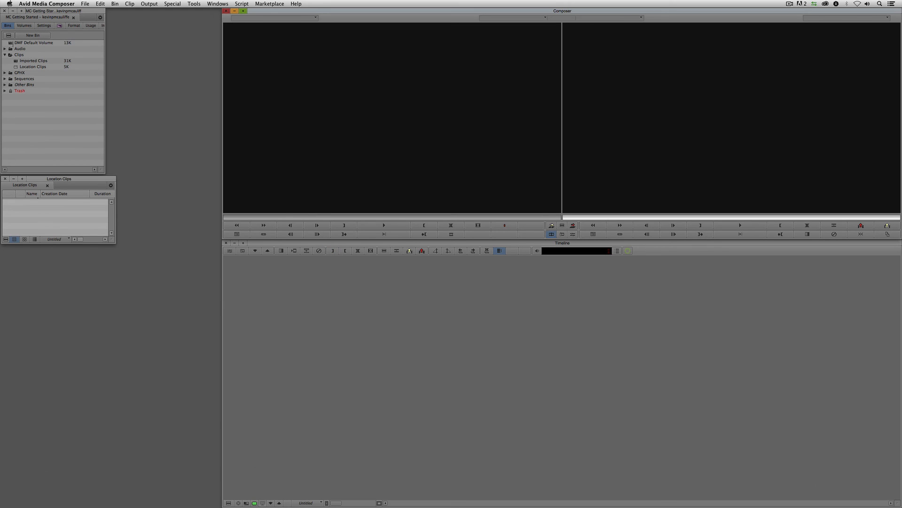
Step: Open the DMF Default Volume bin, load the clip 000377_VTXHD.new into the source monitor and play it
double_click(10, 44)
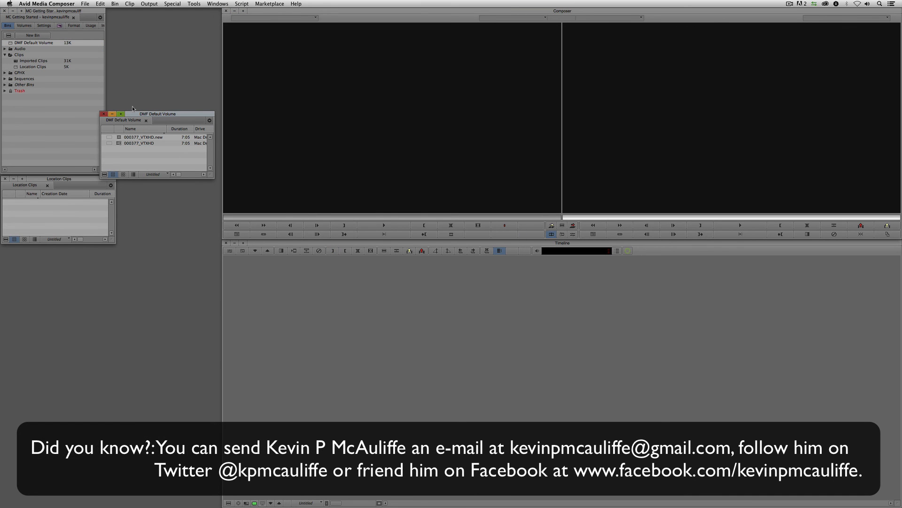
drag(138, 116, 306, 159)
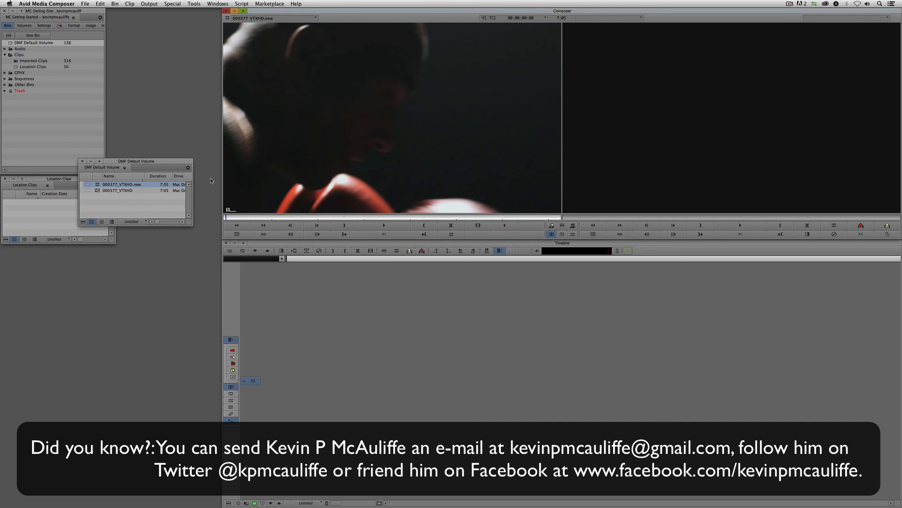
key(space)
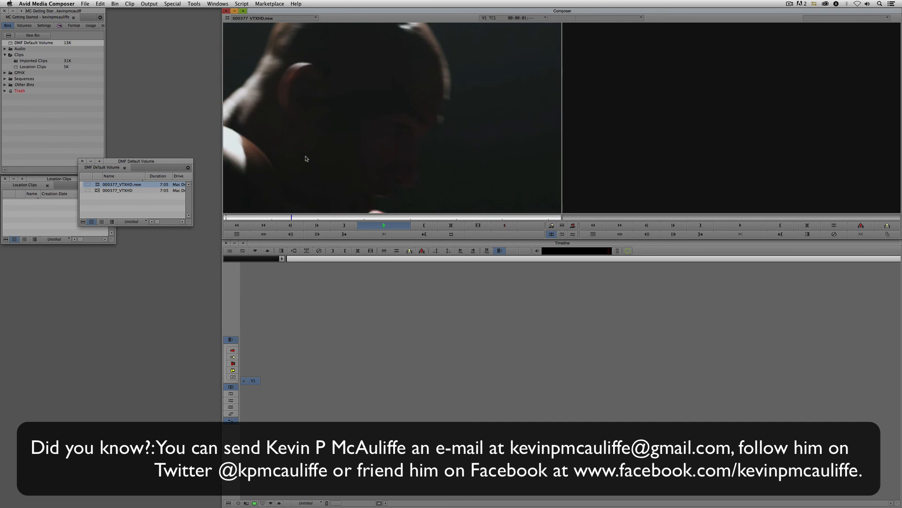